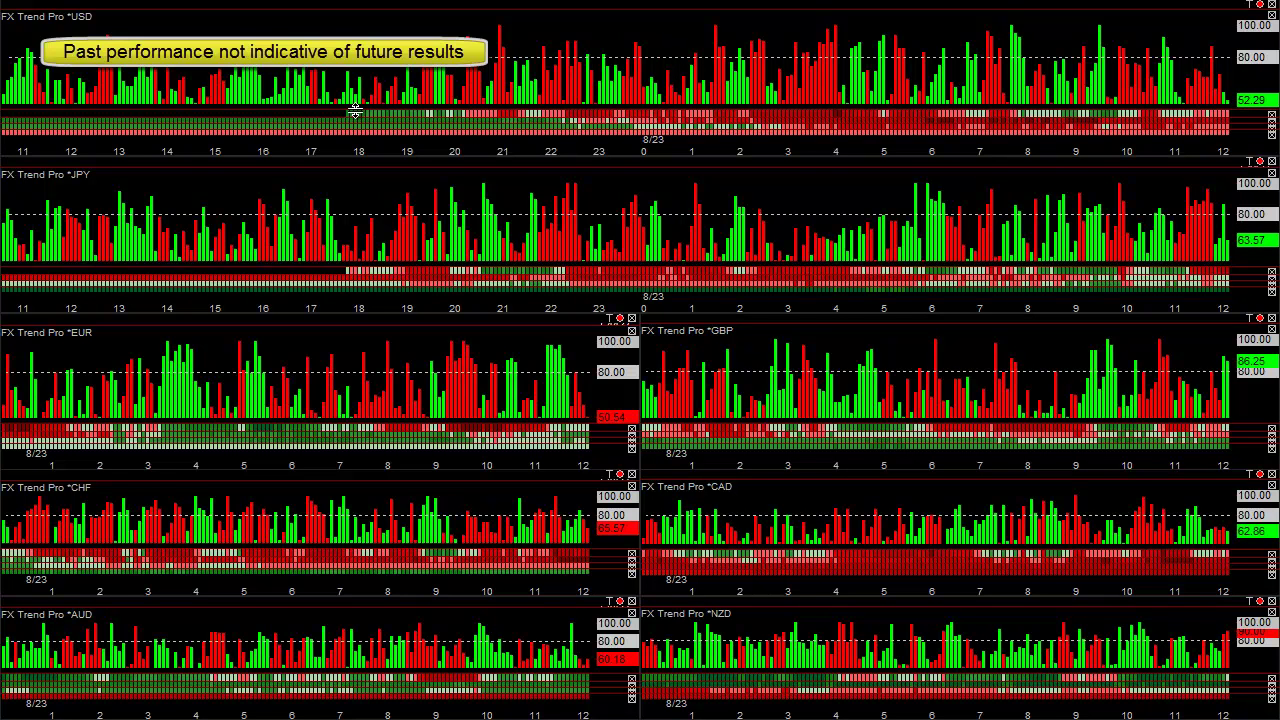
Step: Check the configuration of the FX Build-a-Trend Color Strip study on the *USD chart
right_click(380, 108)
left_click(414, 123)
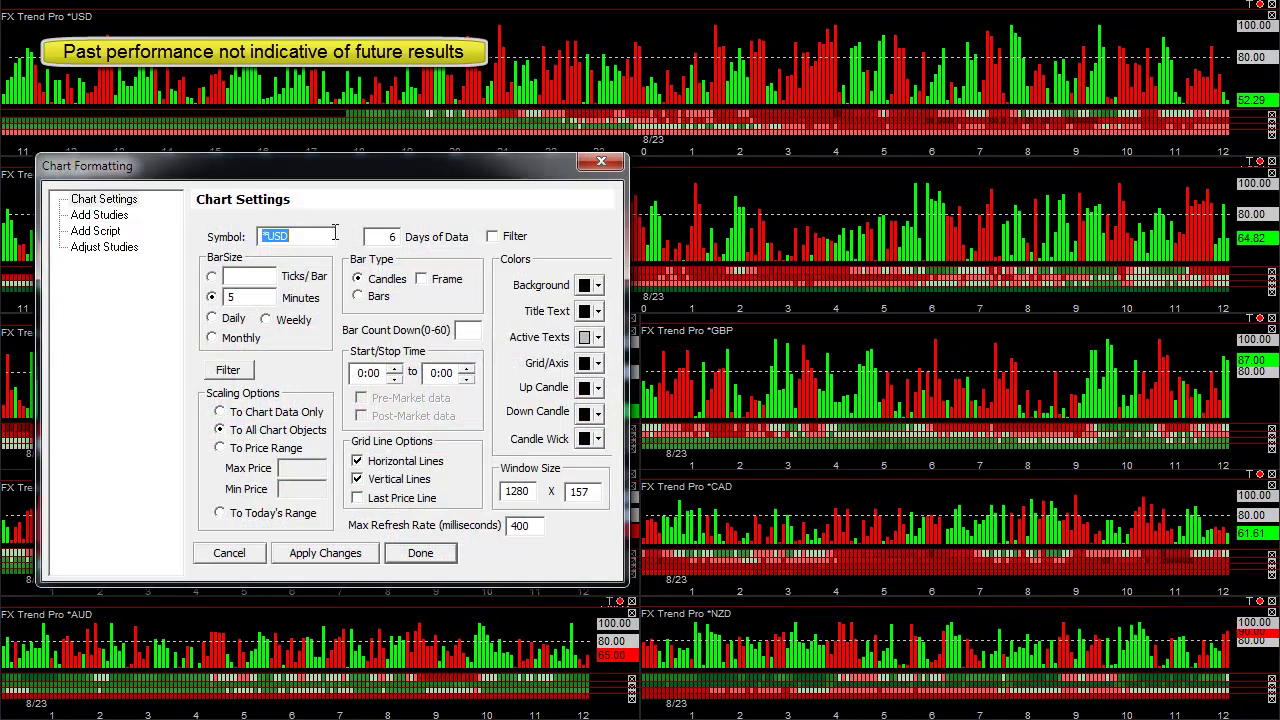
left_click(104, 249)
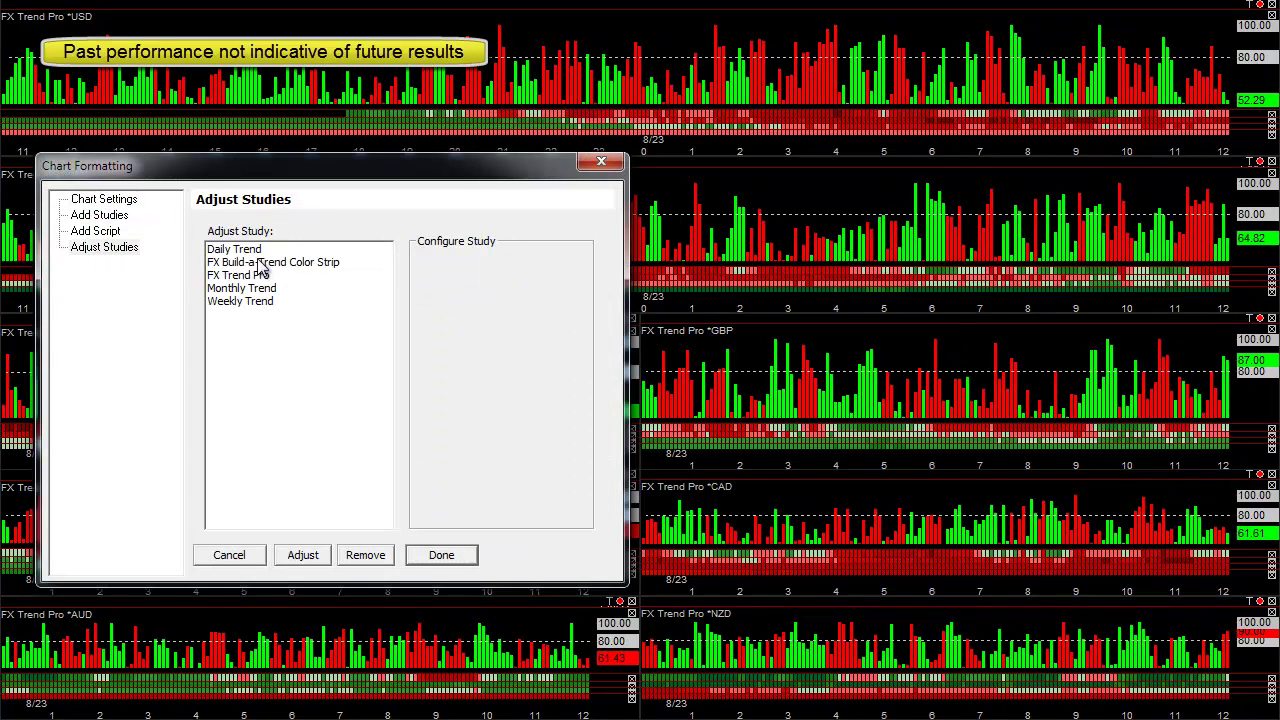
left_click(260, 263)
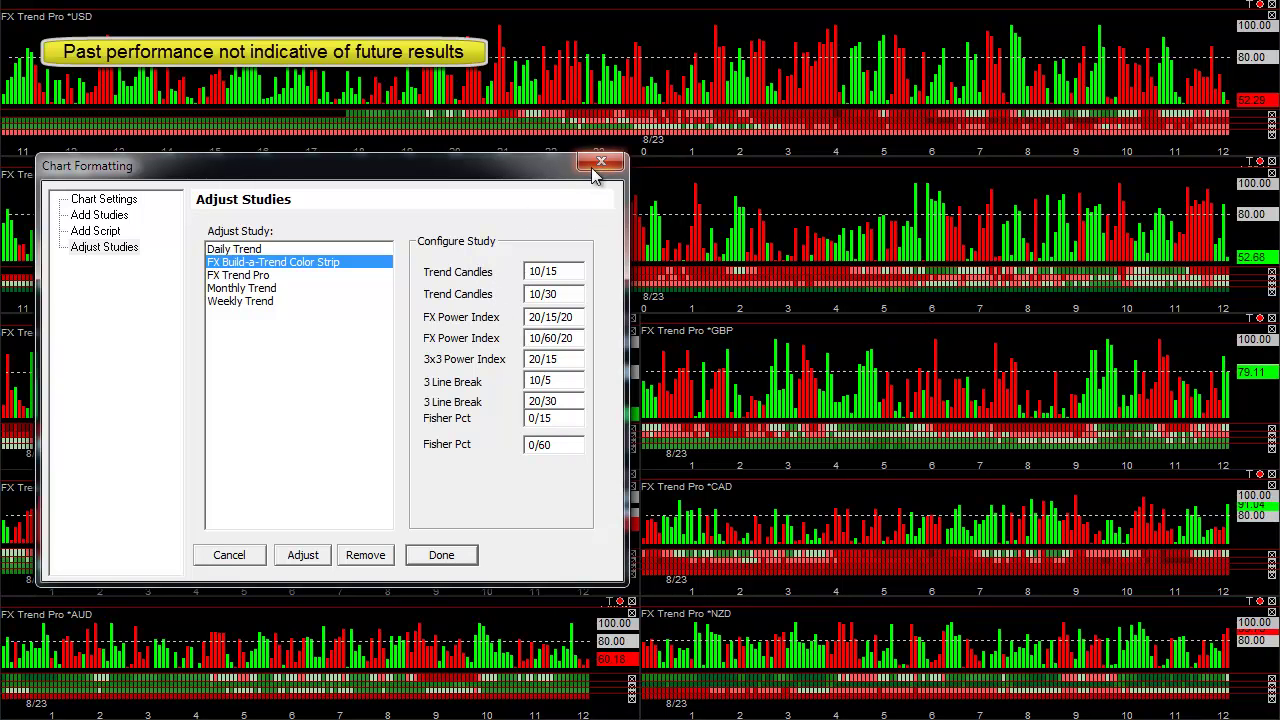
left_click(600, 161)
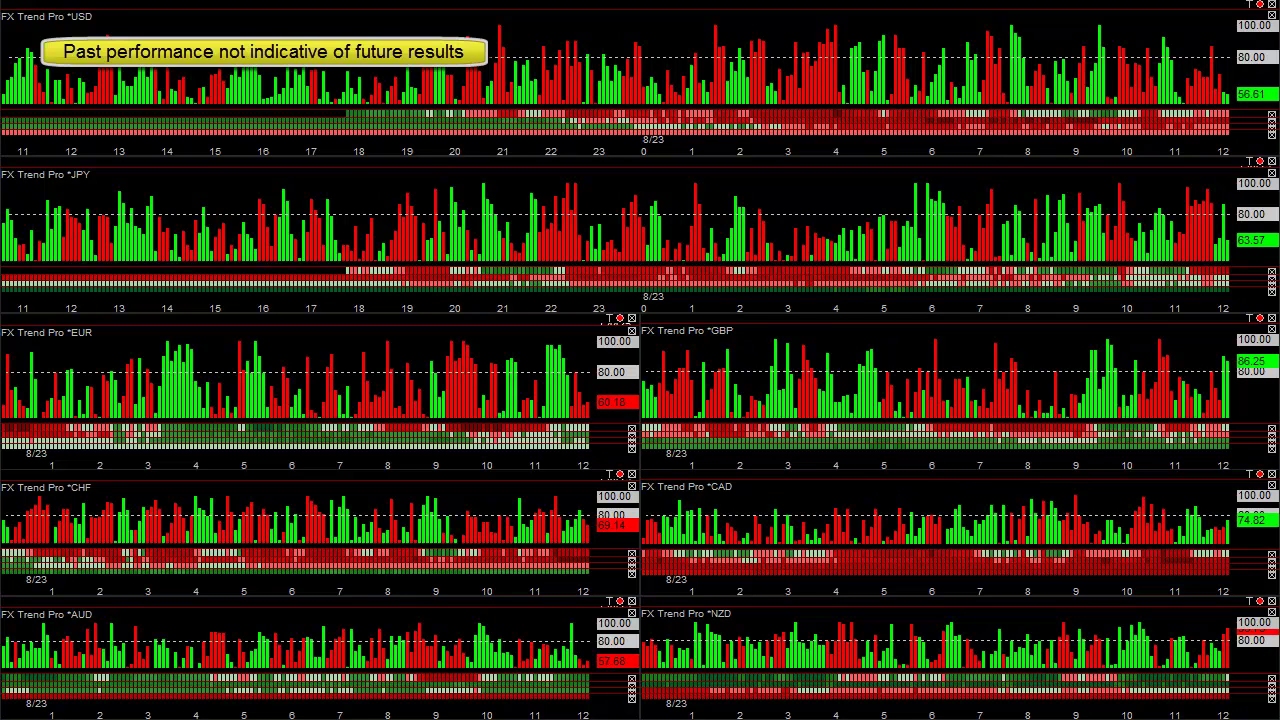
Step: Create a 5-minute EURUSD chart and assign it to window layer 8
key("ctrl+n")
left_click_drag(716, 193, 622, 145)
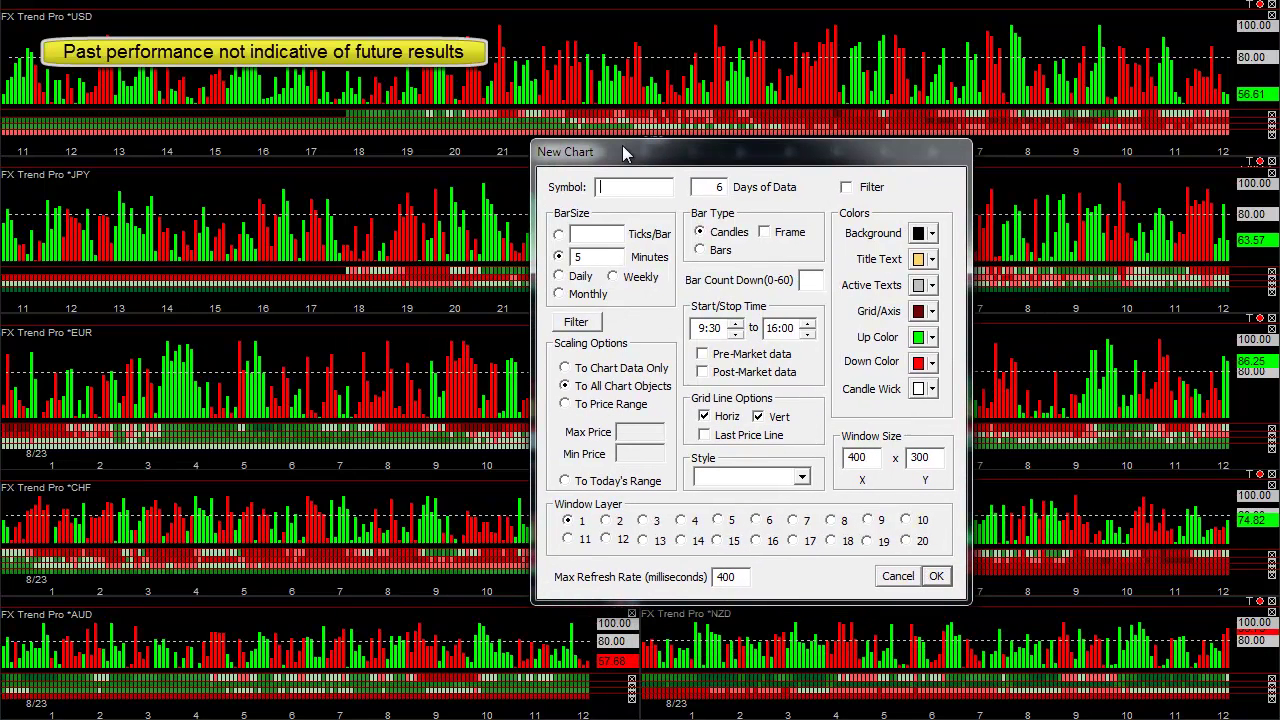
type("eurusd")
left_click(936, 576)
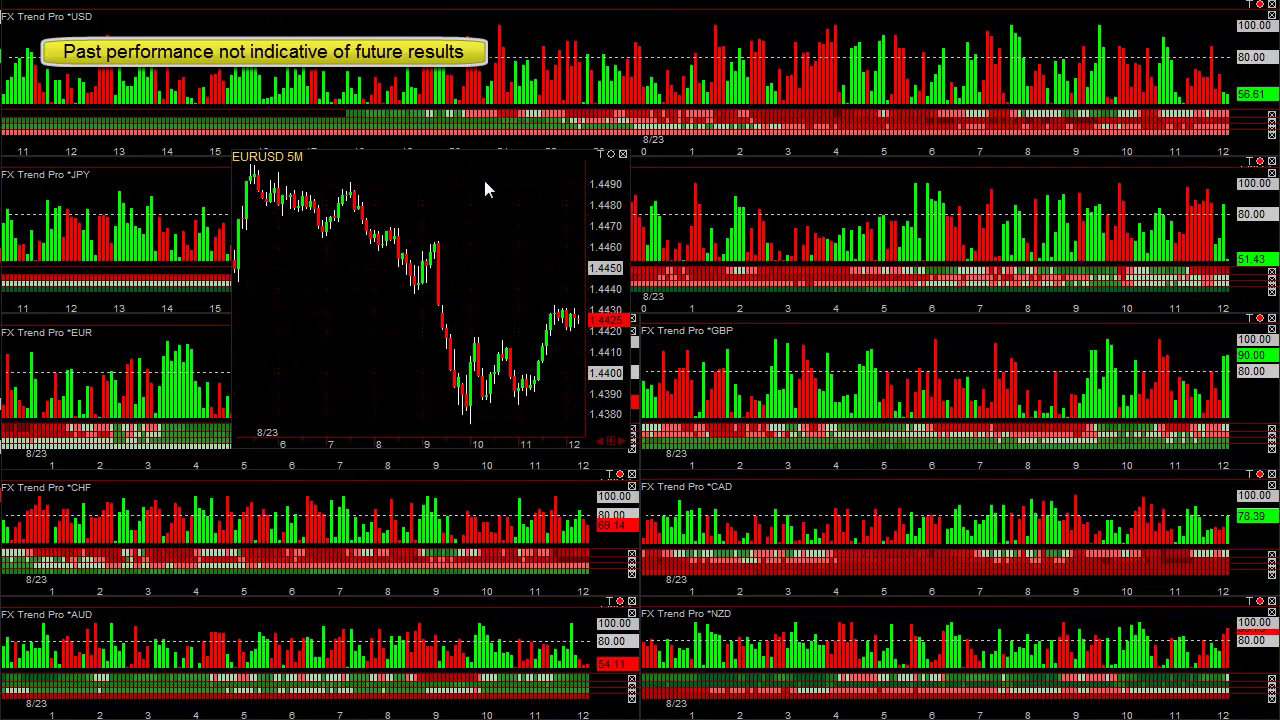
right_click(489, 207)
mouse_move(651, 383)
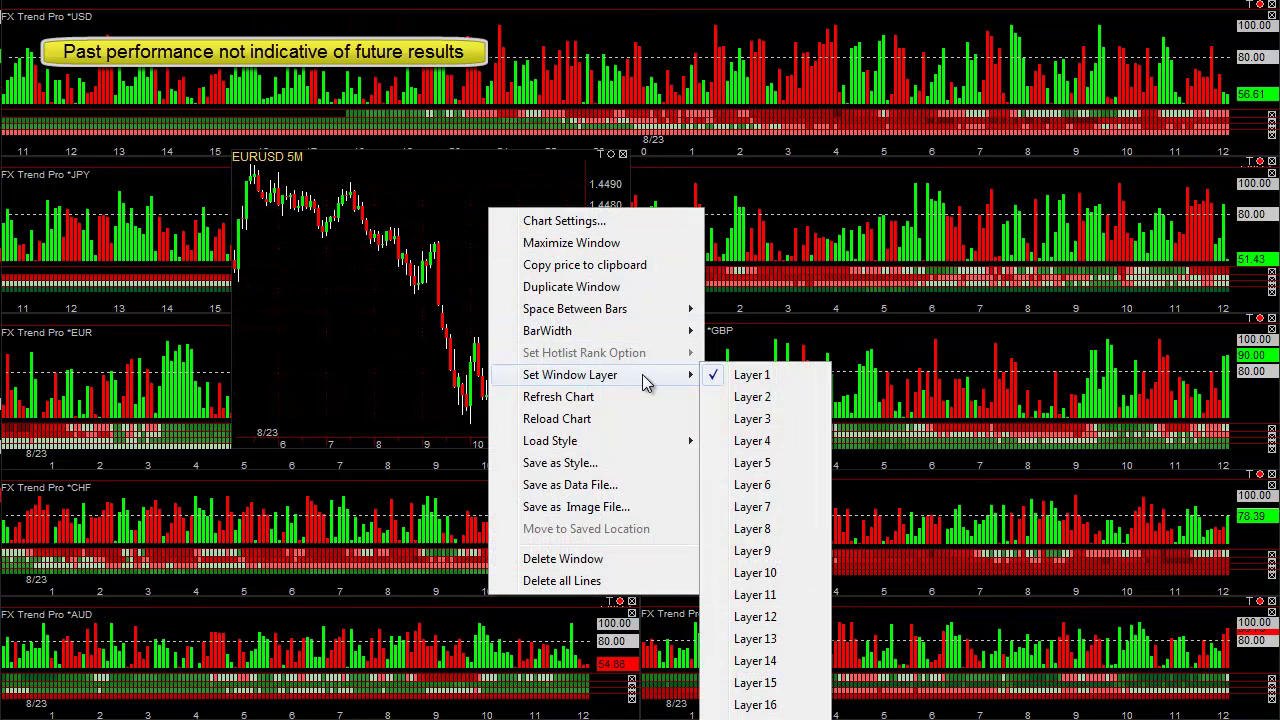
left_click(751, 529)
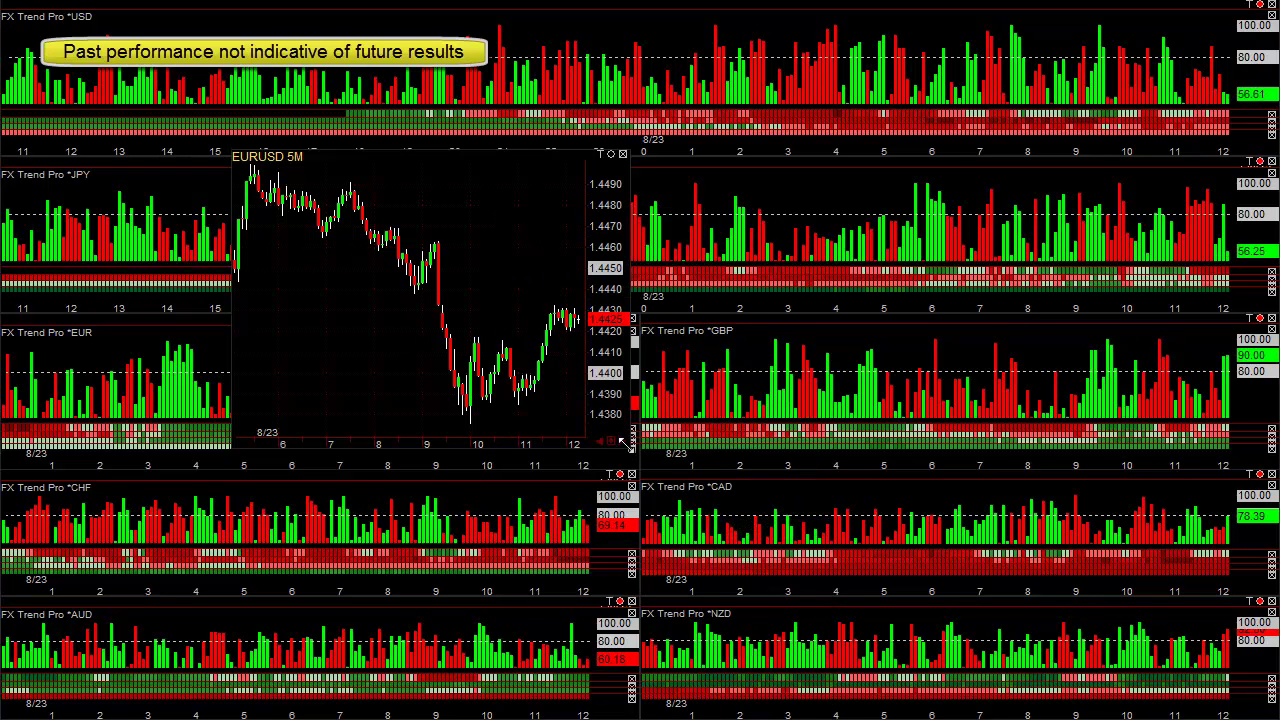
Step: Widen the EURUSD 5M chart and draw a short line across the price highs just before 3:00, near 1.4400
left_click_drag(632, 458, 1074, 480)
mouse_move(574, 368)
left_mouse_down()
mouse_move(587, 375)
mouse_move(548, 359)
mouse_move(621, 366)
left_mouse_up()
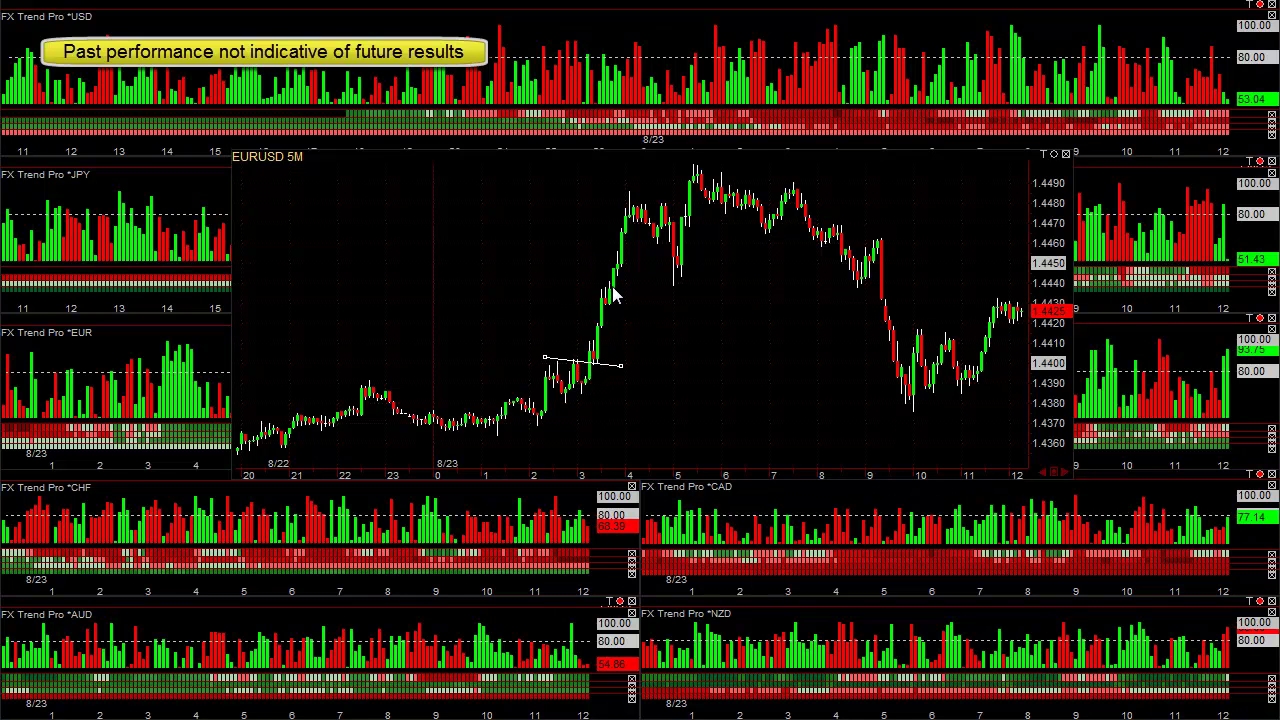
Step: Add the ATR script to the EURUSD 5M chart
right_click(567, 254)
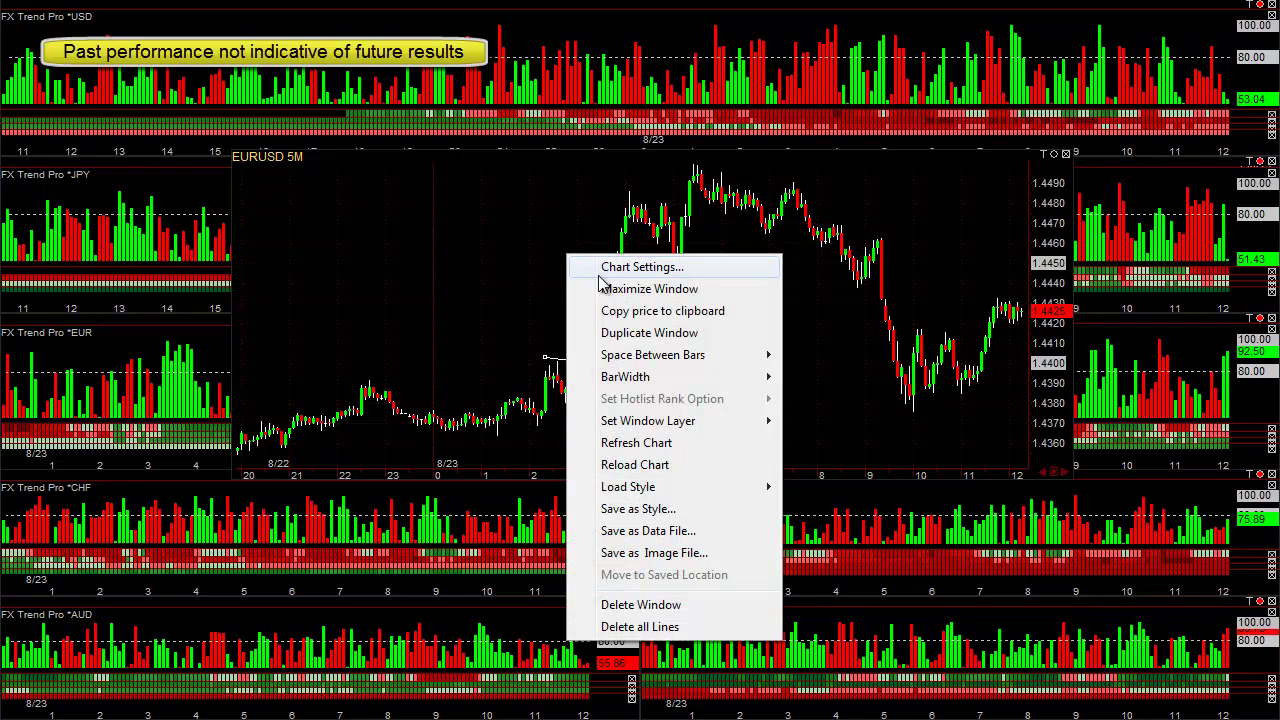
left_click(600, 274)
left_click_drag(477, 500, 569, 233)
left_click(379, 289)
left_click(546, 438)
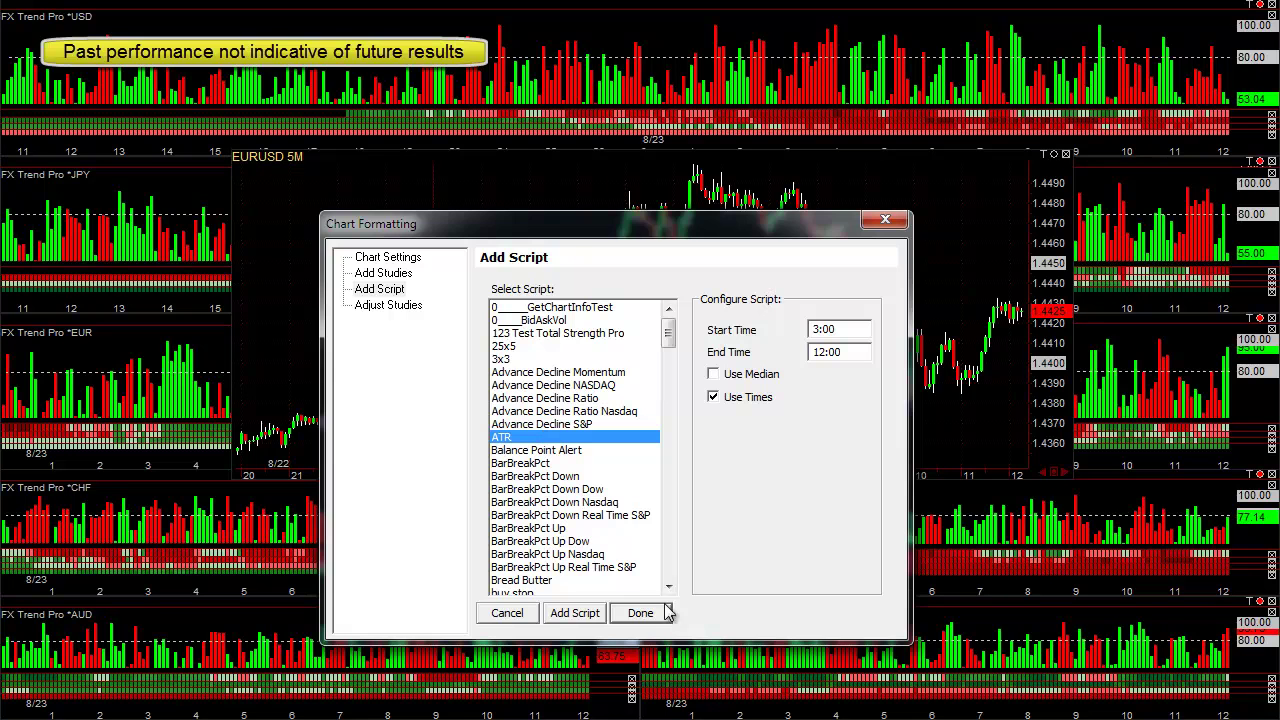
left_click(575, 613)
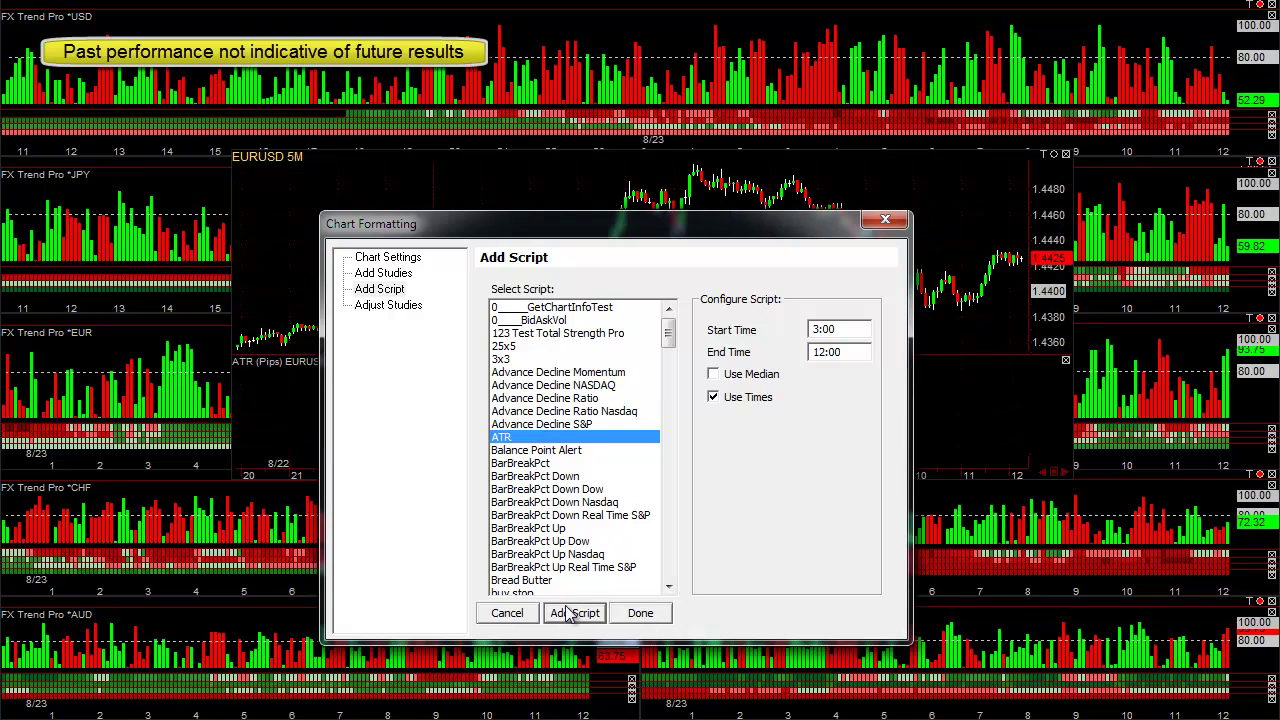
left_click(526, 613)
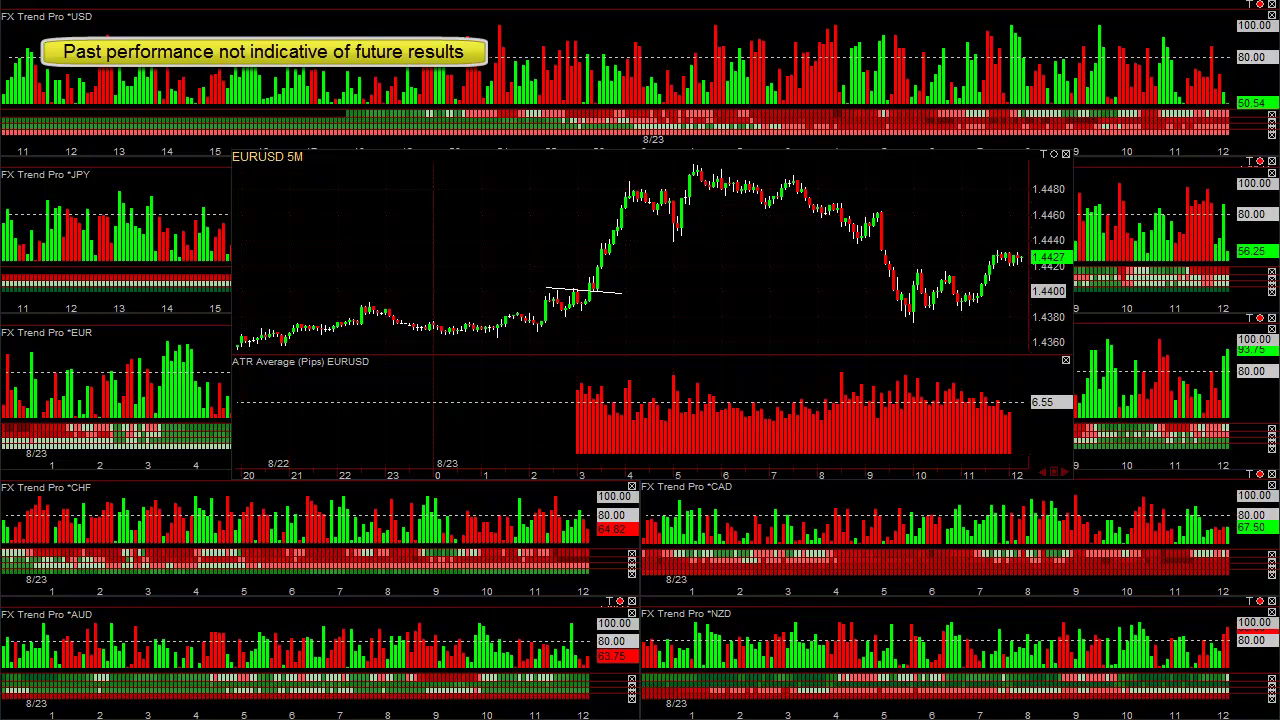
Step: Create a second EURUSD chart with a bar size of 7R
left_click(36, 18)
left_click_drag(259, 90, 668, 175)
type("eurusd")
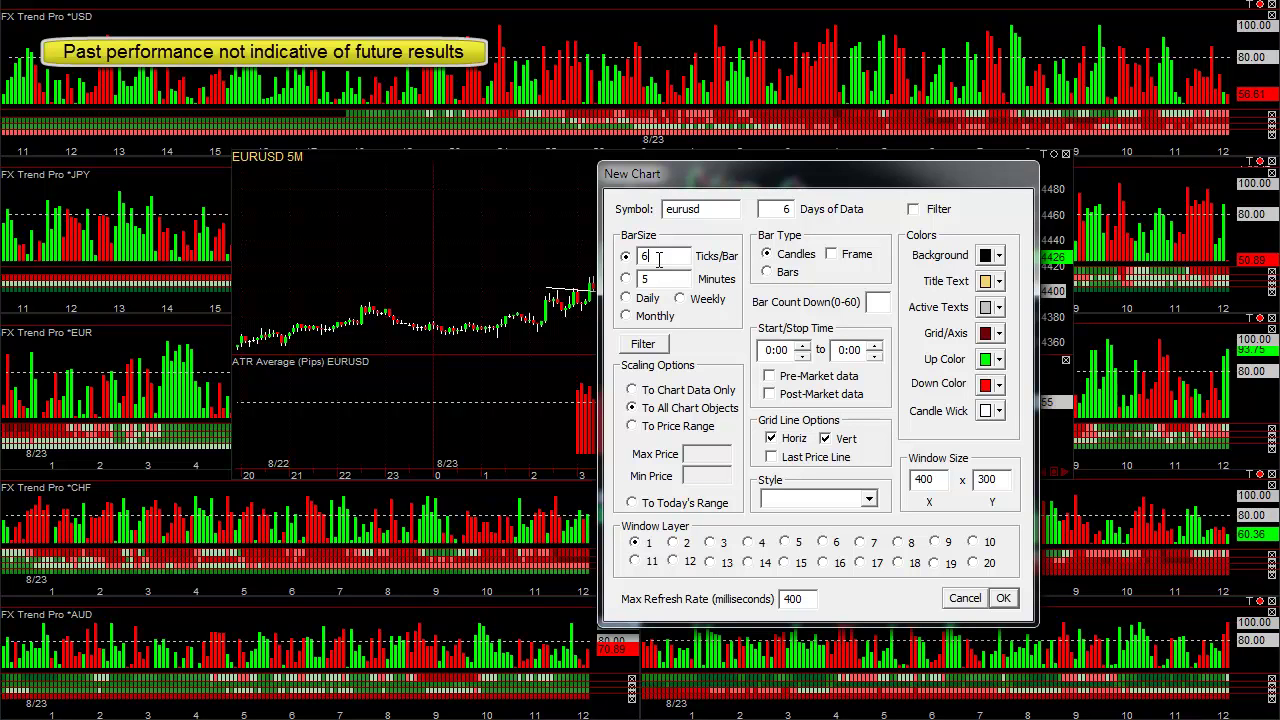
key("BackSpace")
type("7")
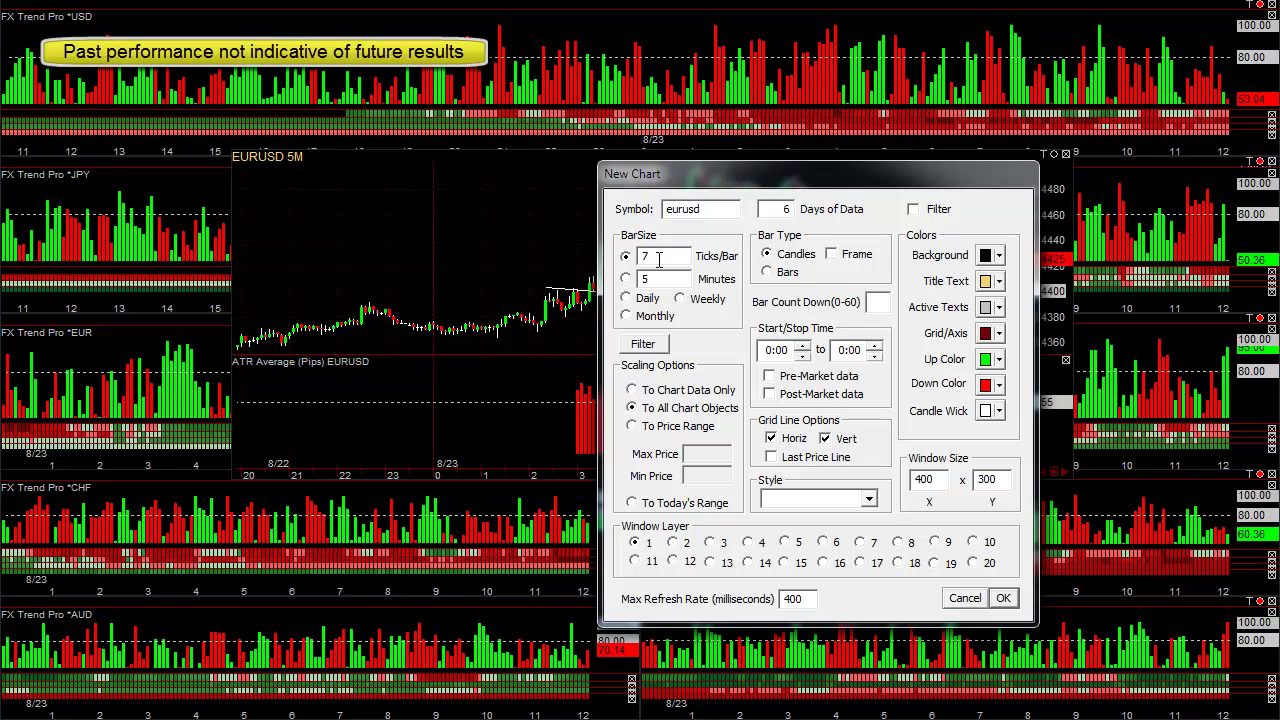
type("R")
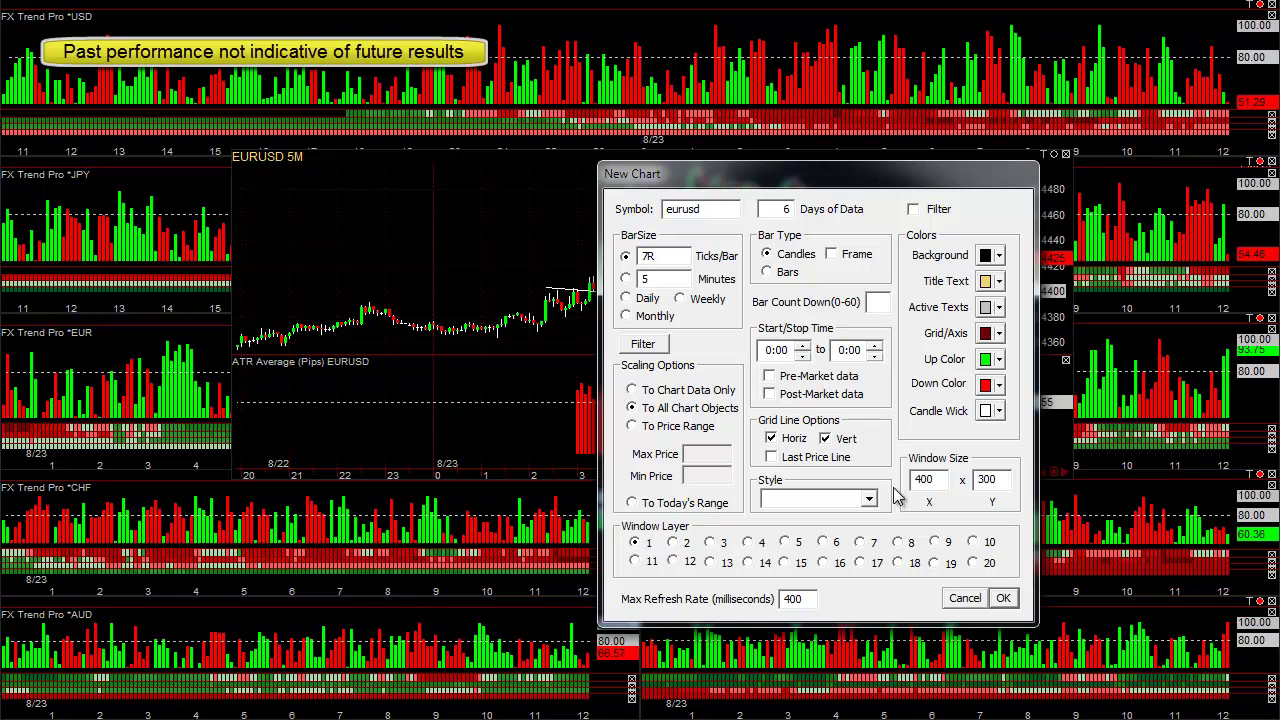
left_click(1001, 597)
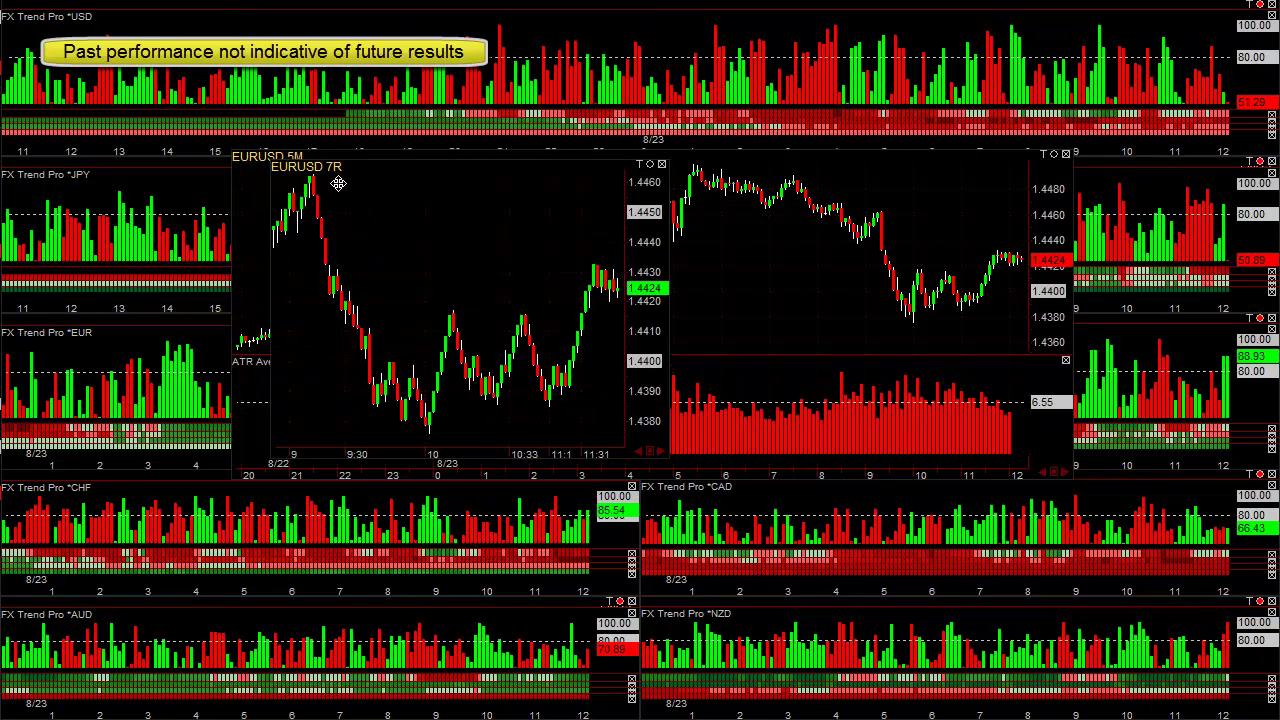
Step: Assign the EURUSD 7R chart to window layer 8 and enlarge its window
right_click(408, 257)
mouse_move(576, 428)
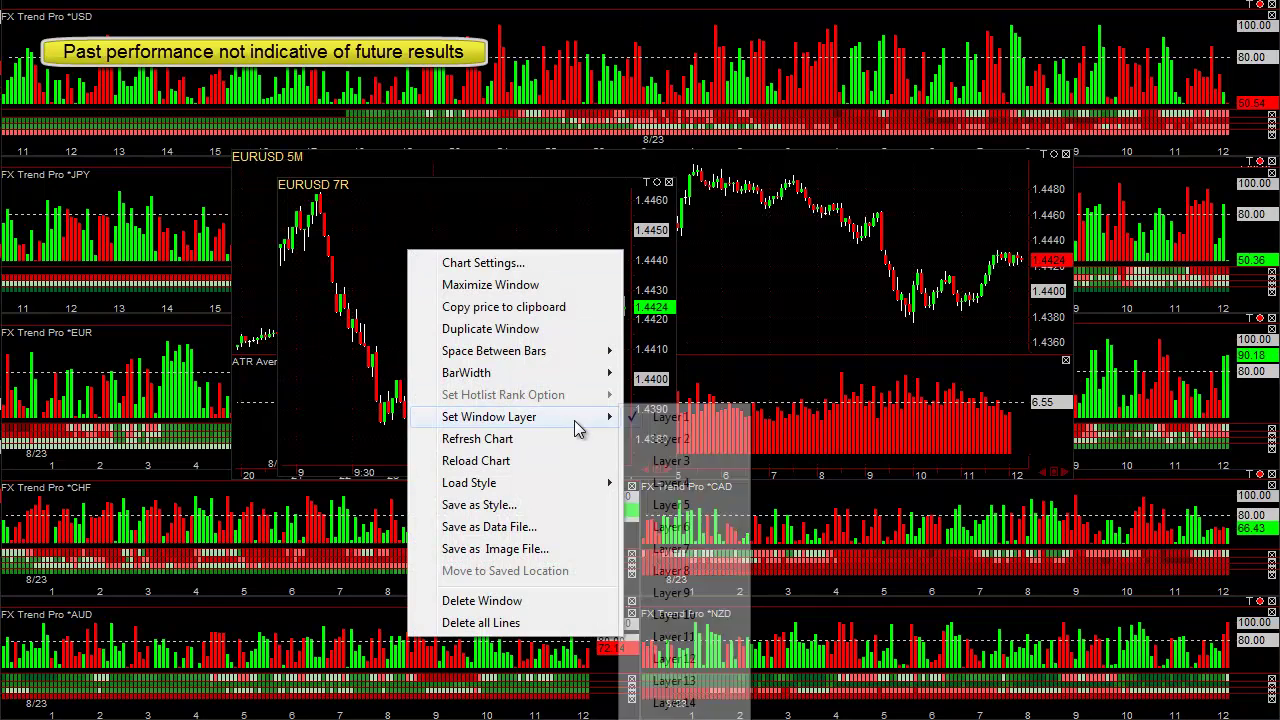
left_click(668, 572)
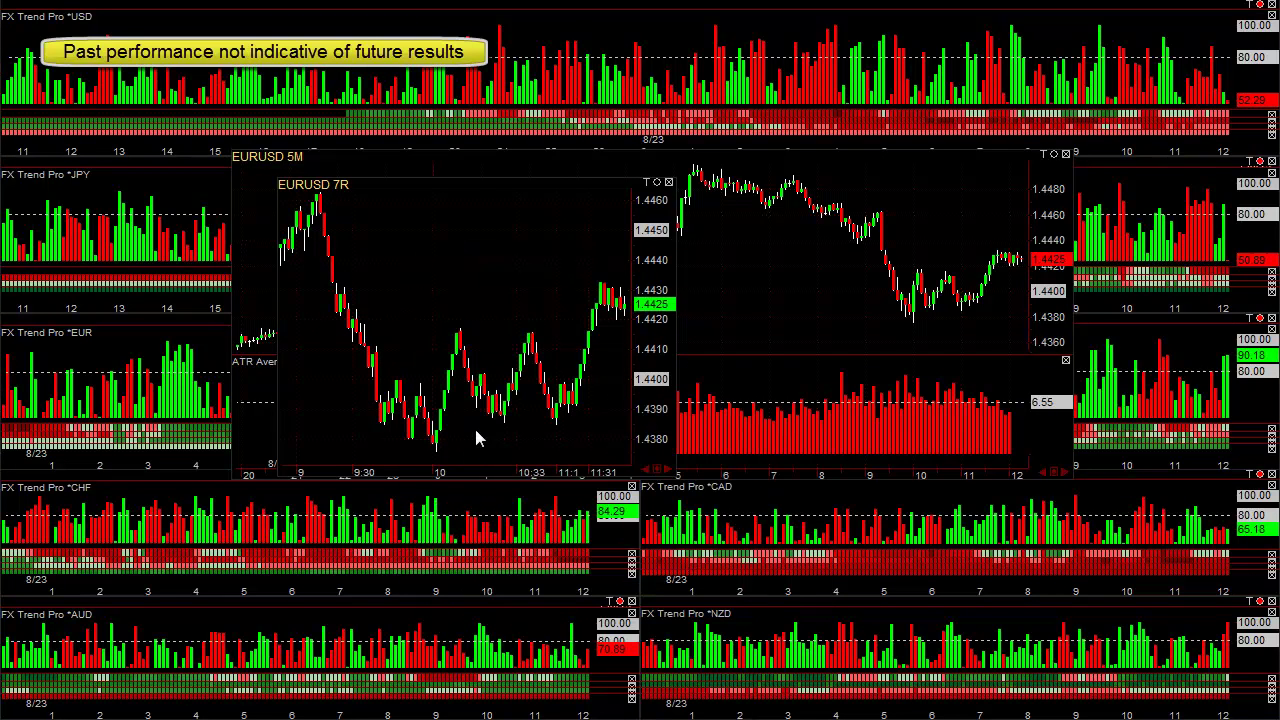
left_click_drag(672, 473, 986, 510)
Step: Mark the EURUSD 7R rally after 3:00 with short level lines at about 1.4410, 1.4400, 1.4438 and 1.4428
left_click_drag(521, 502, 975, 473)
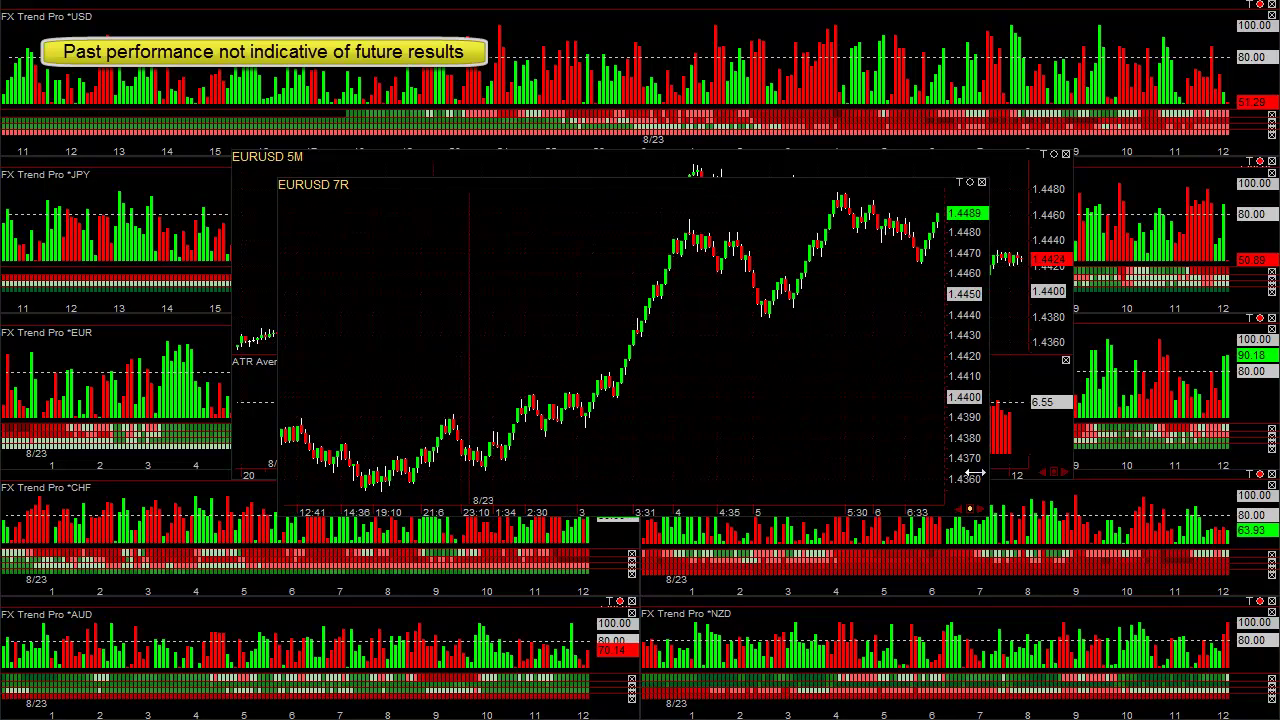
left_click(642, 359)
scroll(631, 360, "up", 1)
left_click_drag(608, 503, 771, 491)
scroll(621, 386, "up", 1)
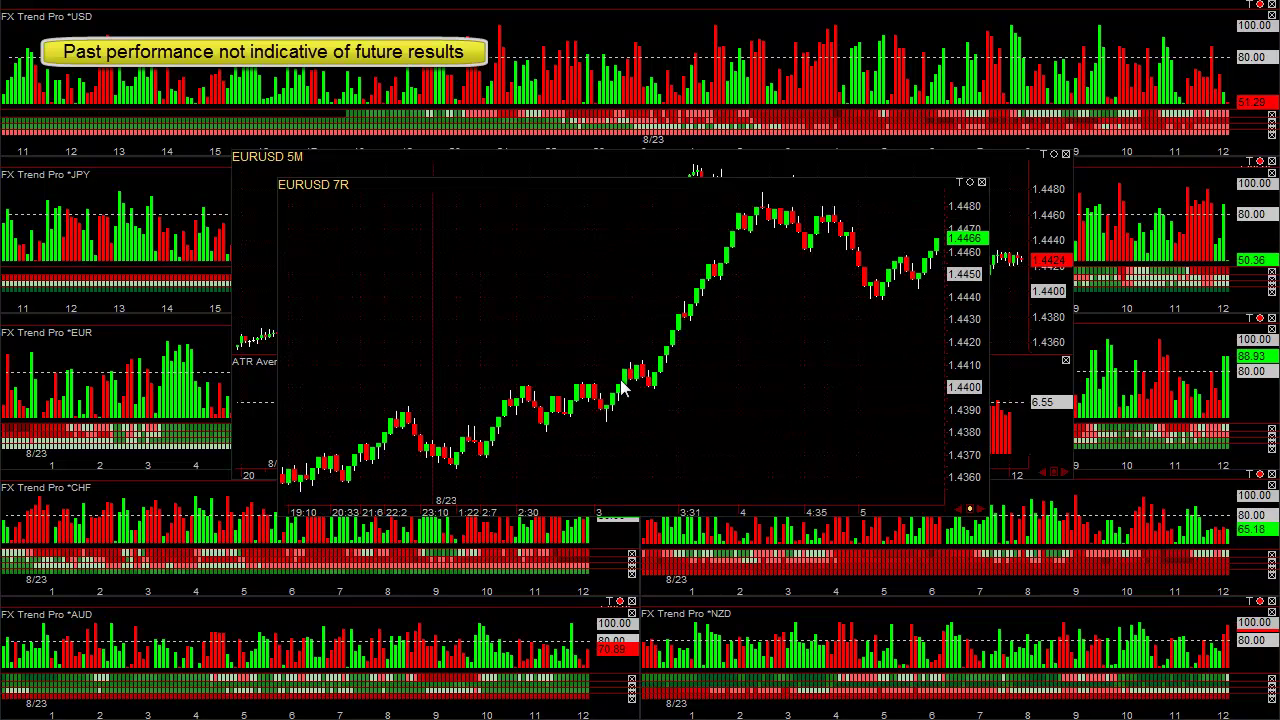
key("ctrl+t")
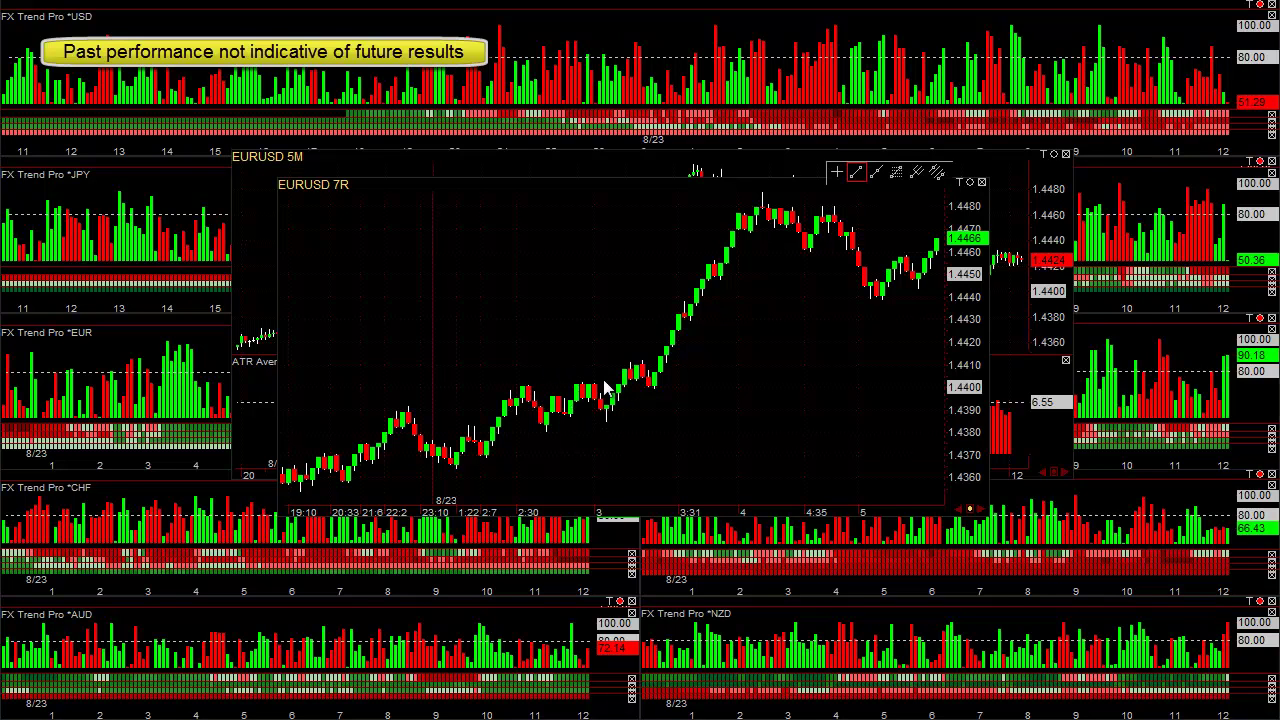
left_click_drag(610, 364, 672, 362)
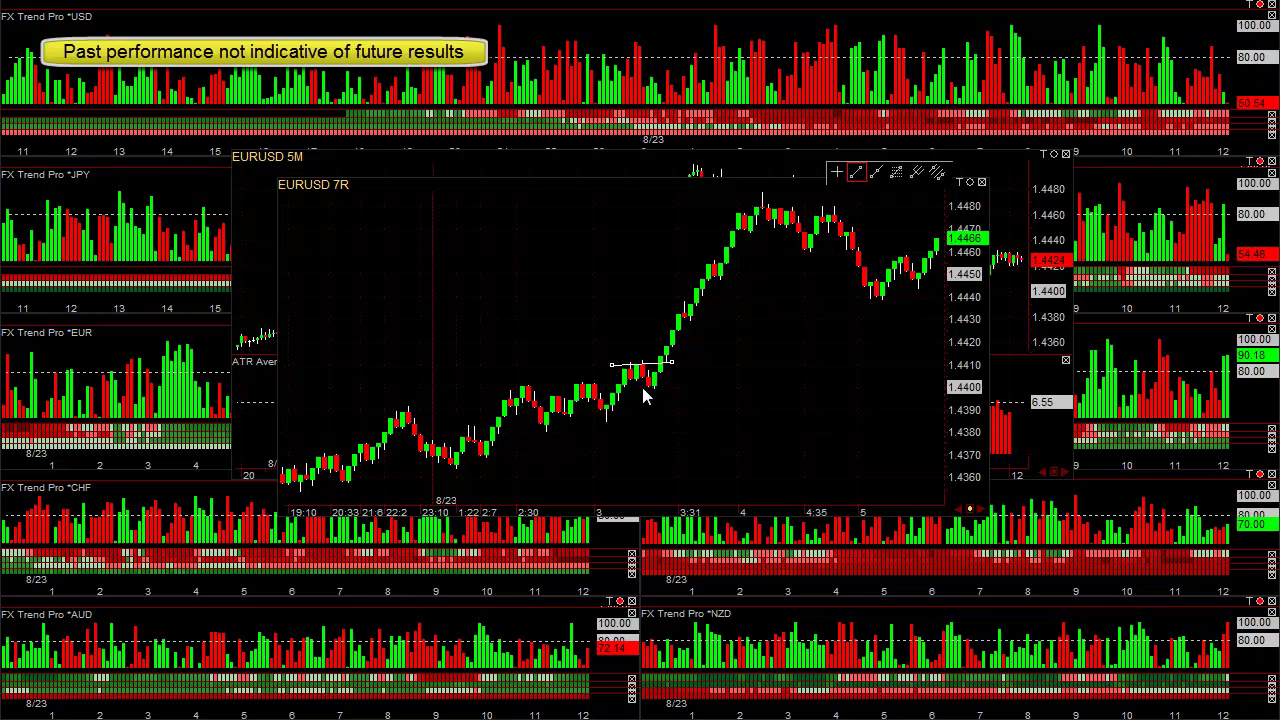
left_click_drag(640, 387, 666, 388)
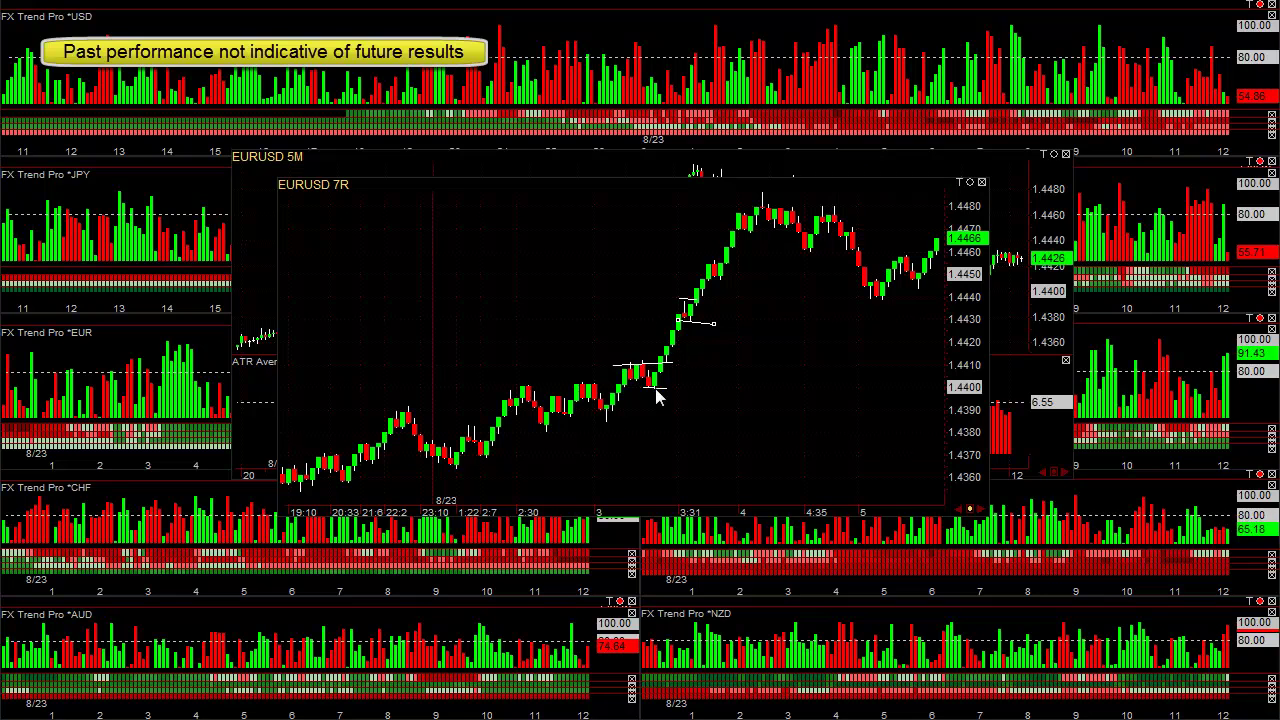
right_click(551, 285)
left_click(477, 277)
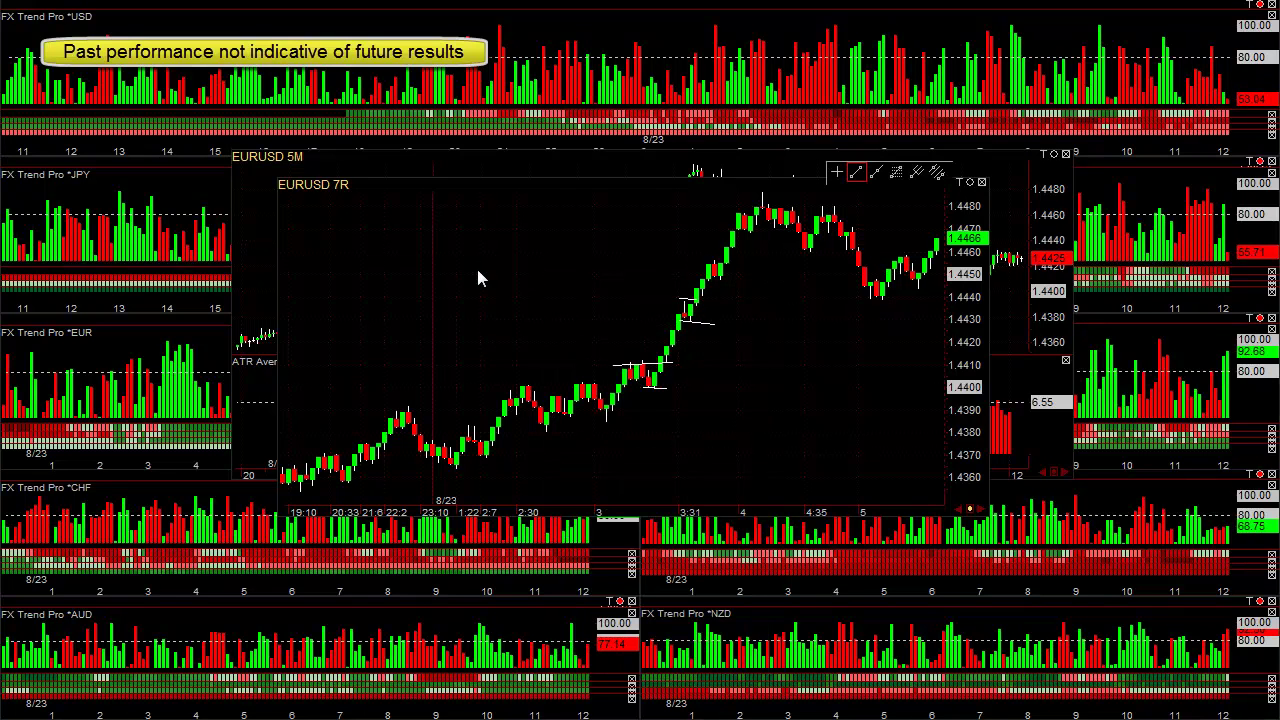
Step: Draw trend lines on the 7R chart along the rise from about 1.4386 to 1.4478 and the drop from about 1.4480 to 1.4436
mouse_move(623, 419)
left_mouse_down()
mouse_move(717, 323)
mouse_move(770, 222)
left_mouse_up()
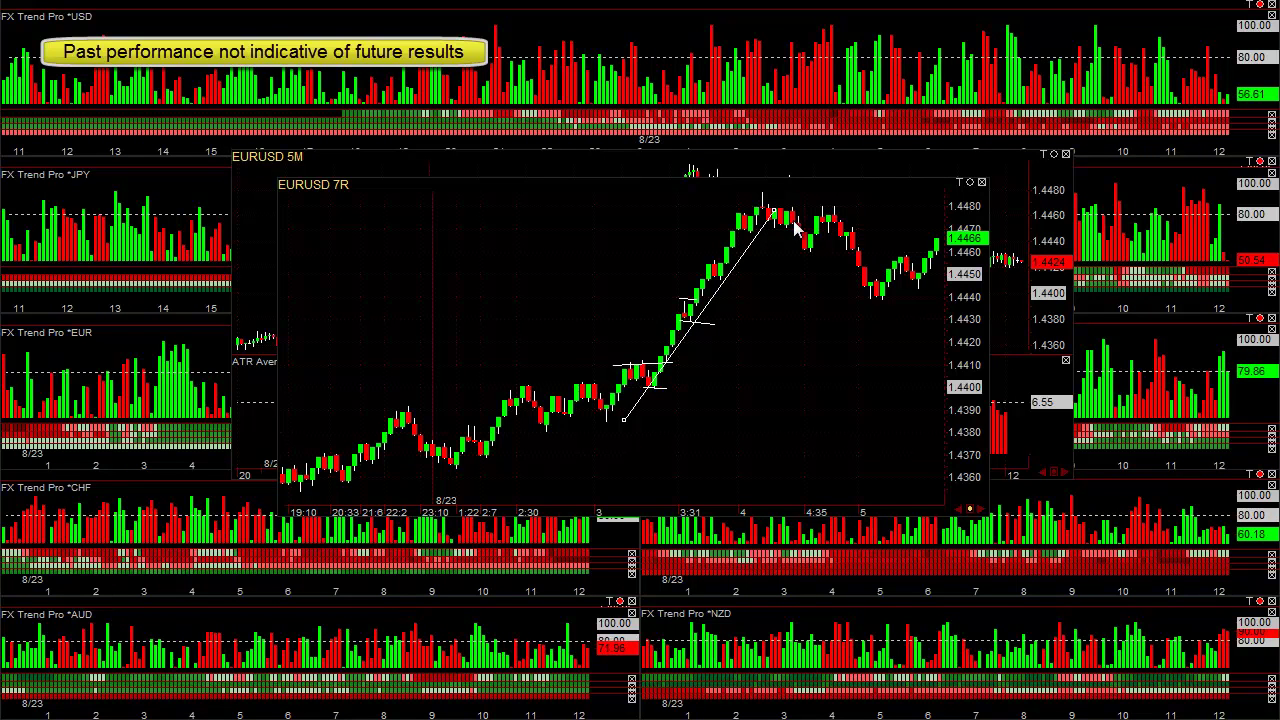
left_click(800, 262)
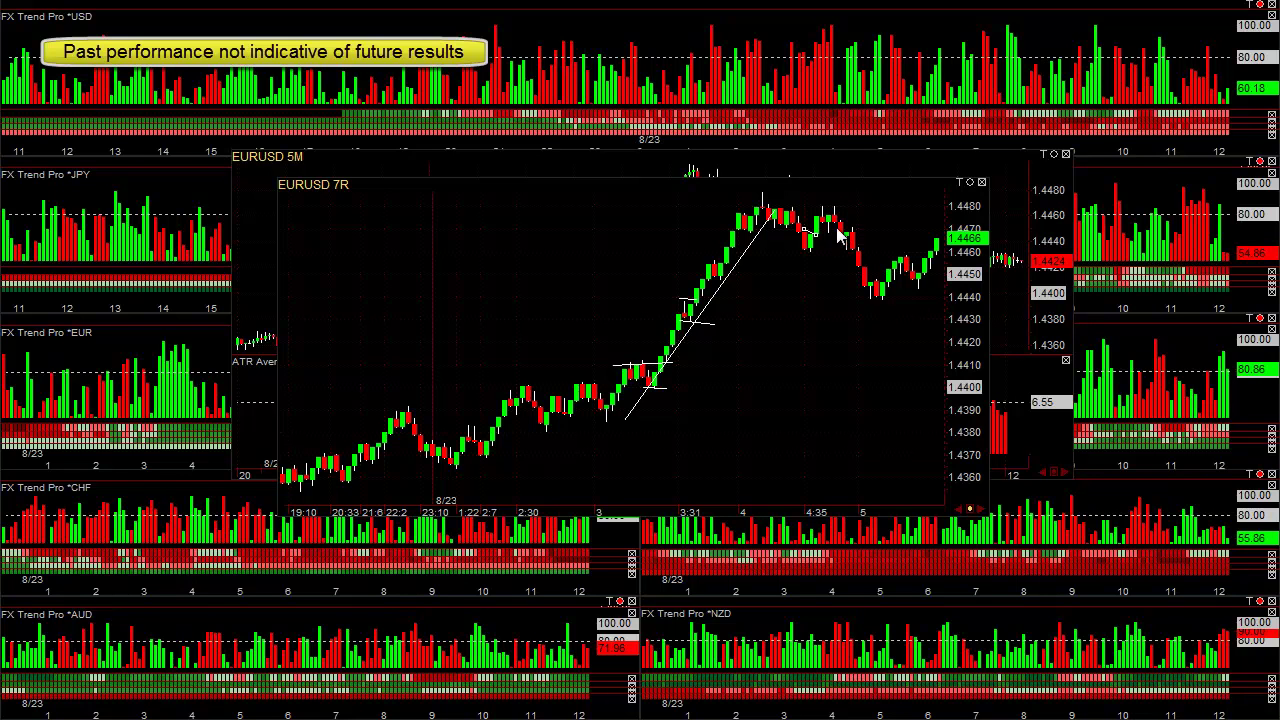
left_click(797, 276)
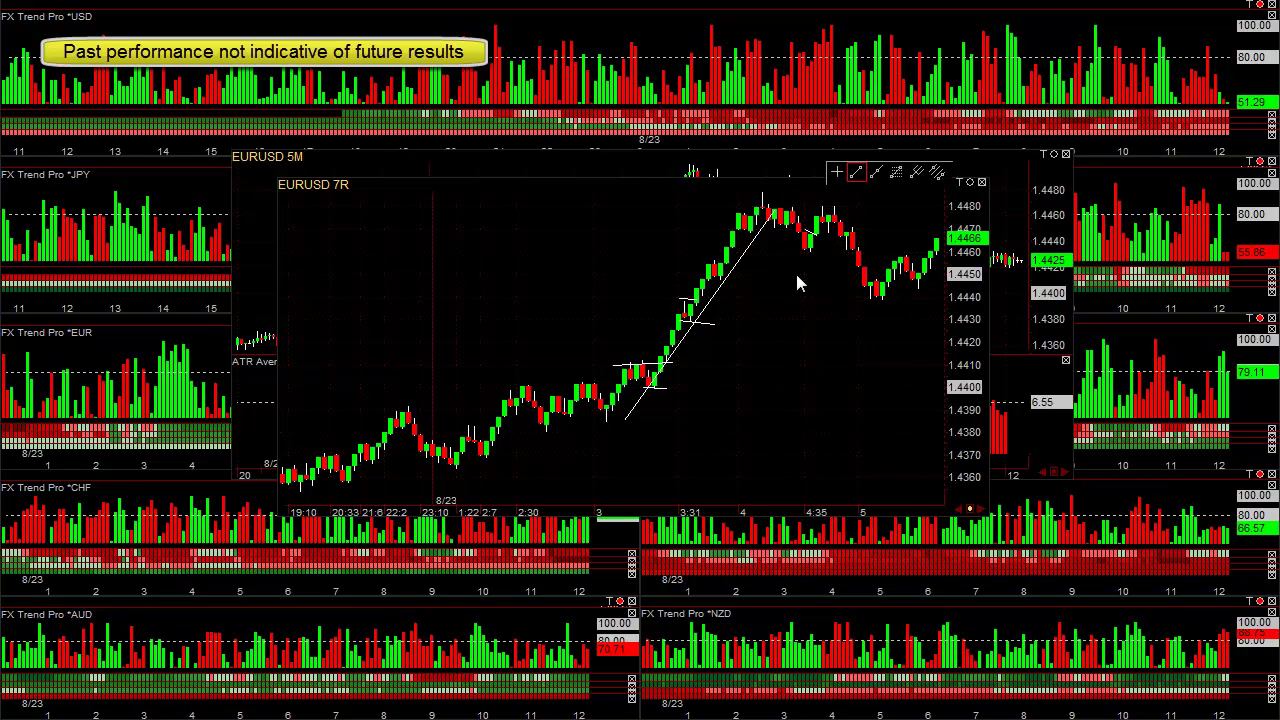
left_click(833, 206)
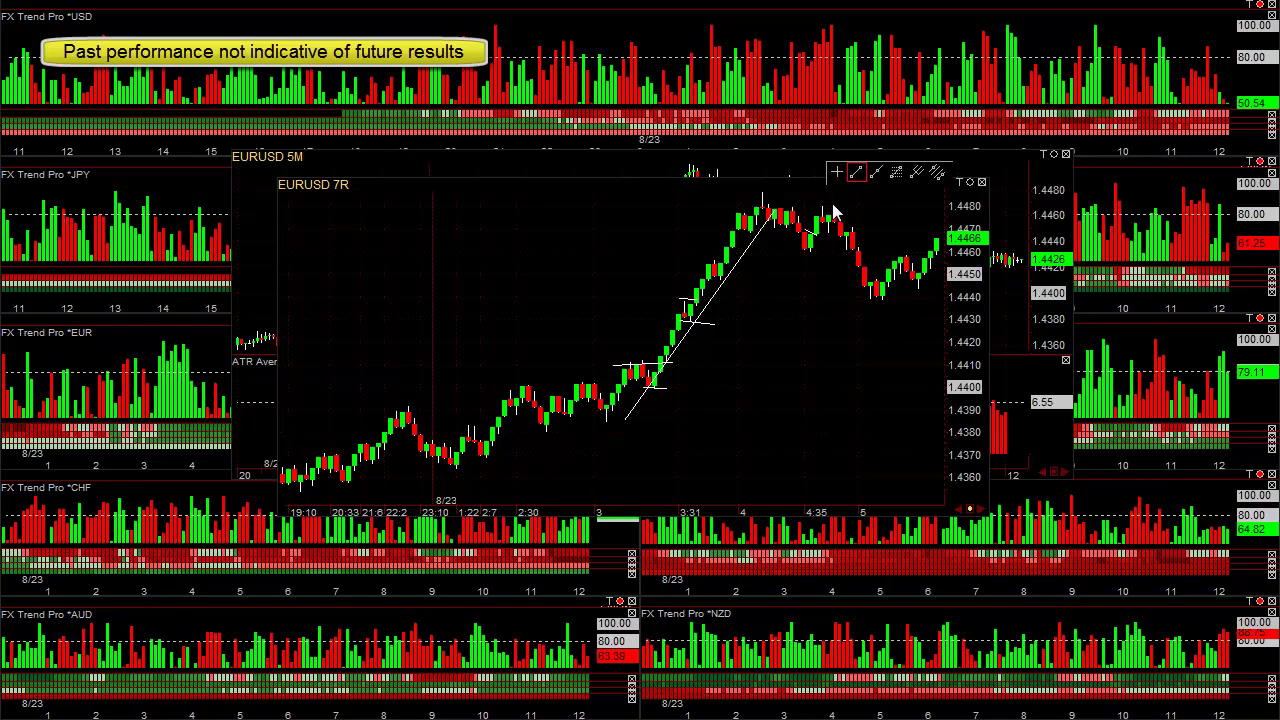
left_click(893, 308)
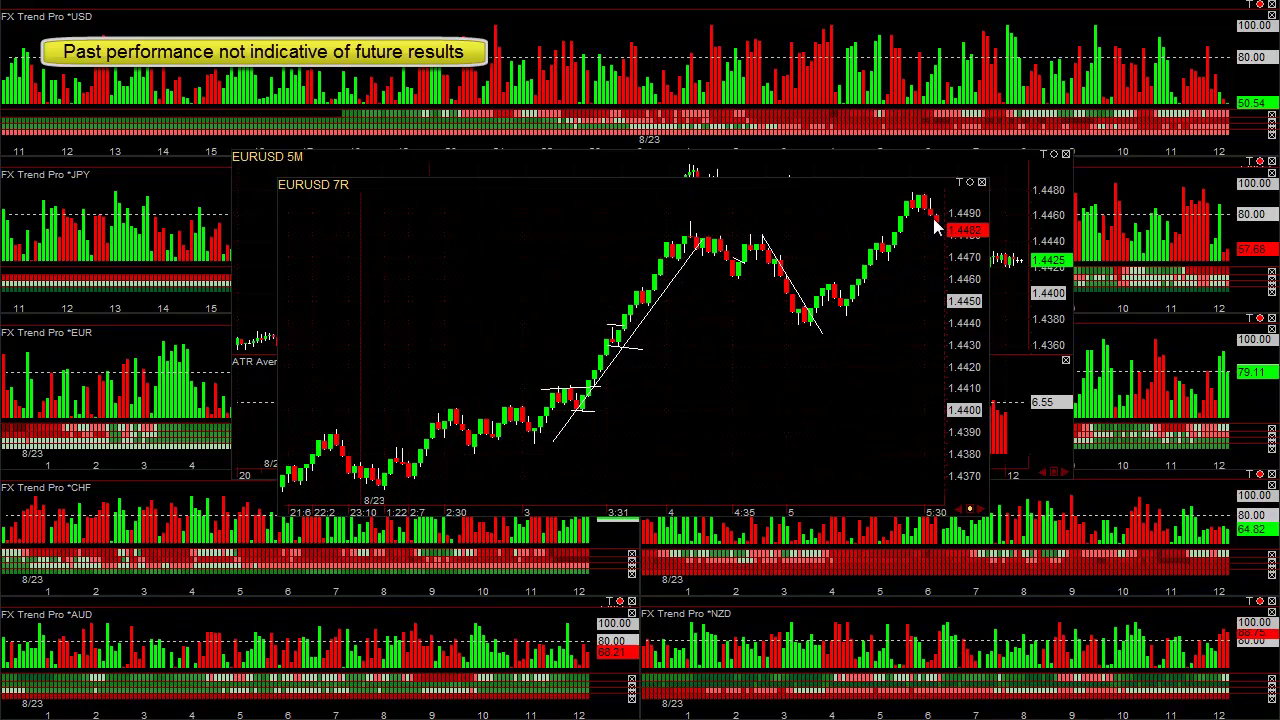
left_click_drag(935, 222, 936, 215)
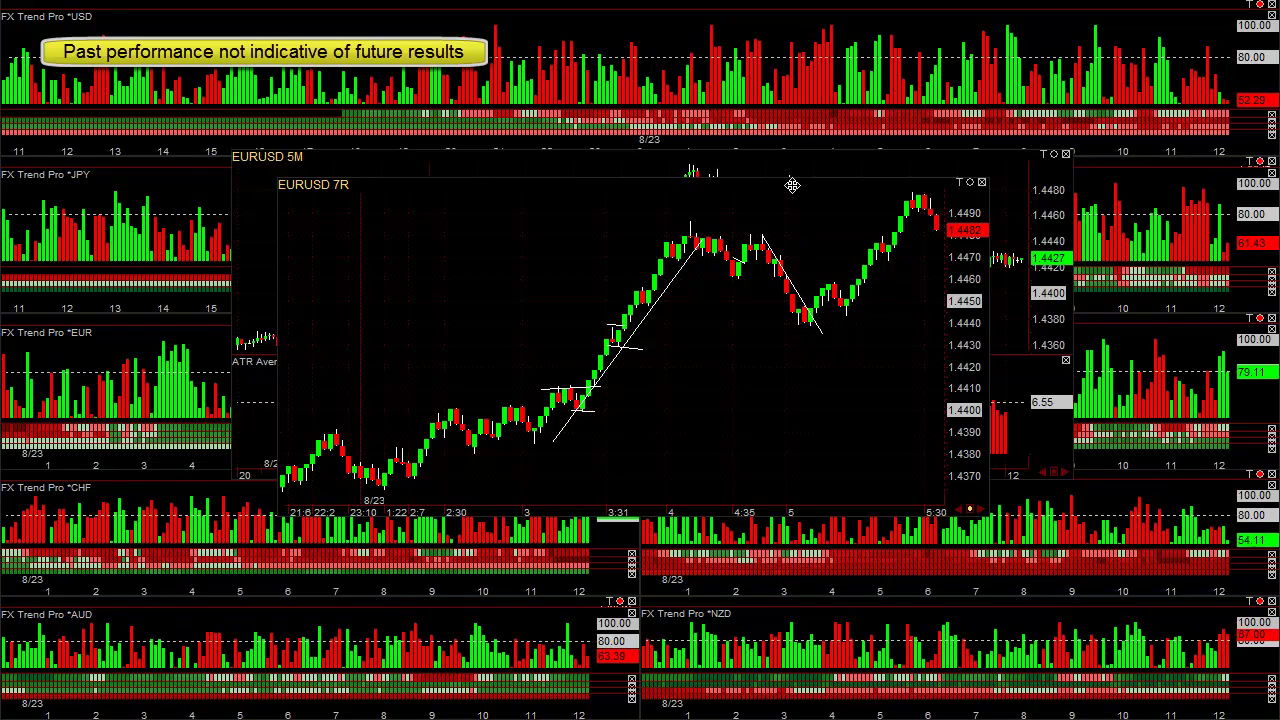
Step: Move the EURUSD 7R chart off this screen and widen the bar spacing on the EURUSD 5M chart
left_click_drag(792, 185, 0, 220)
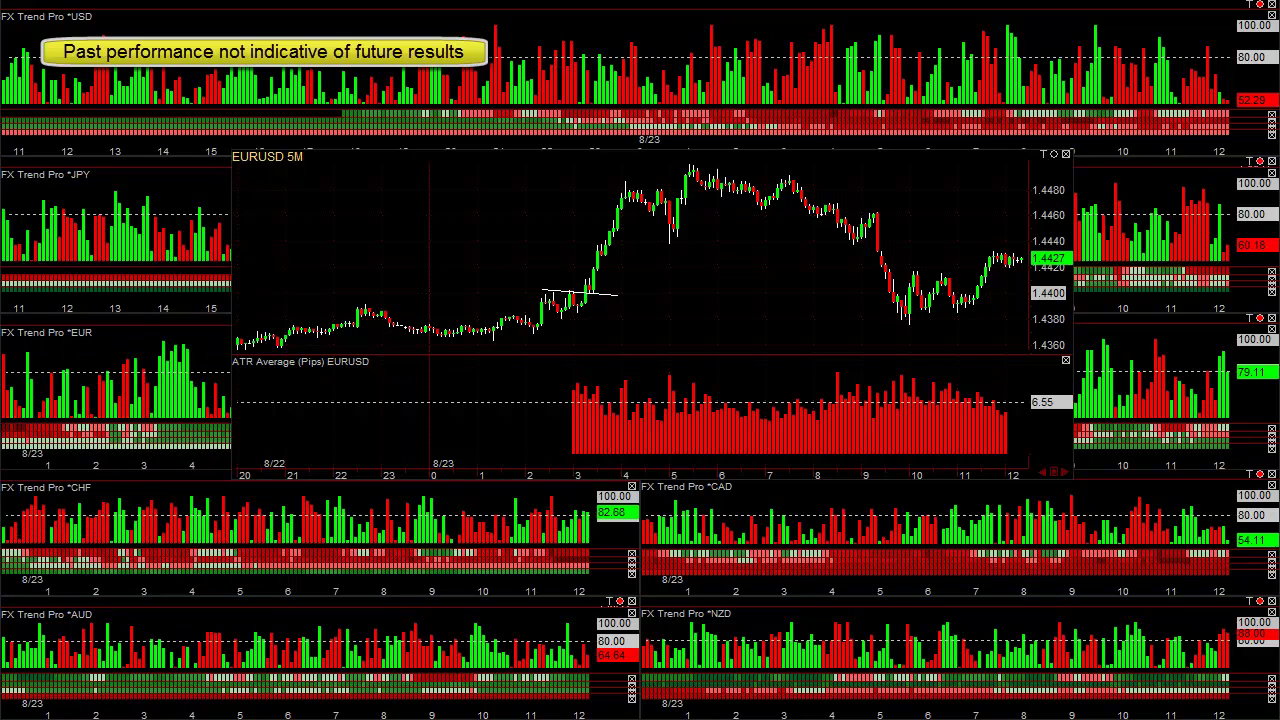
left_click(622, 250)
key("Up")
key("Up")
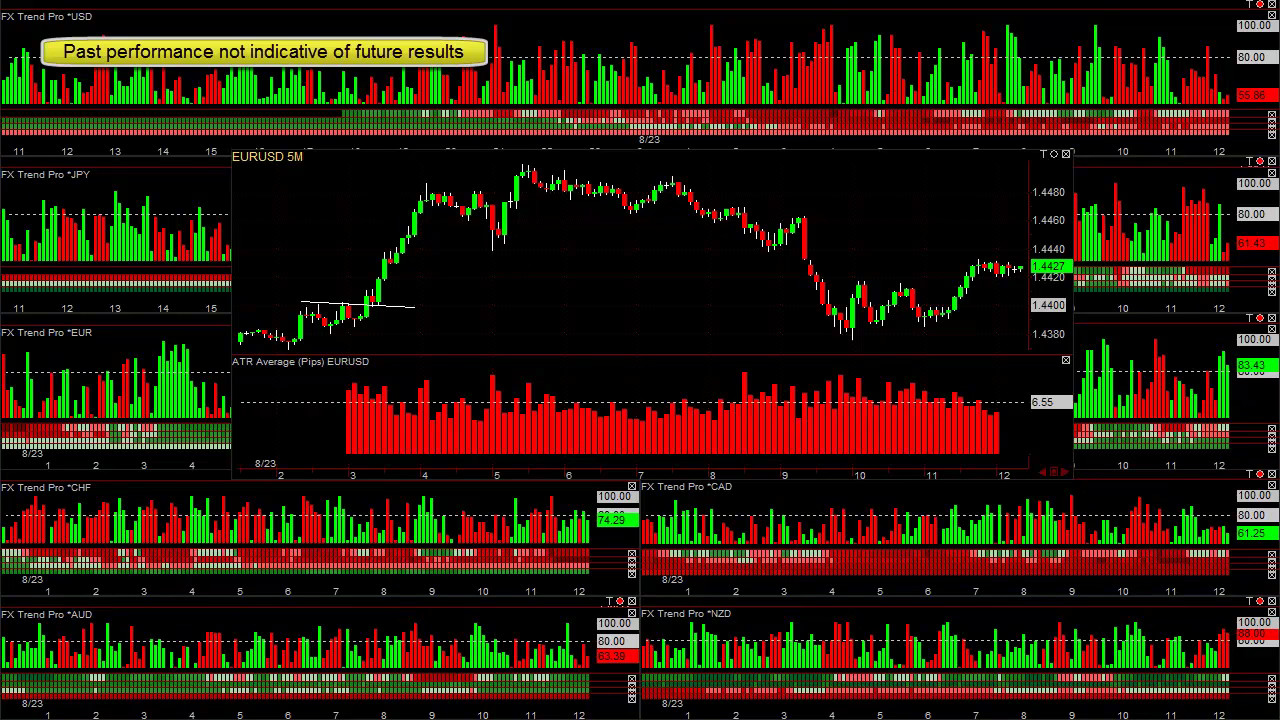
Step: Move the EURUSD 5M chart off this screen and shift the *AUD chart back to the evening of 8/22
left_click_drag(459, 160, 726, 152)
scroll(859, 343, "up", 2)
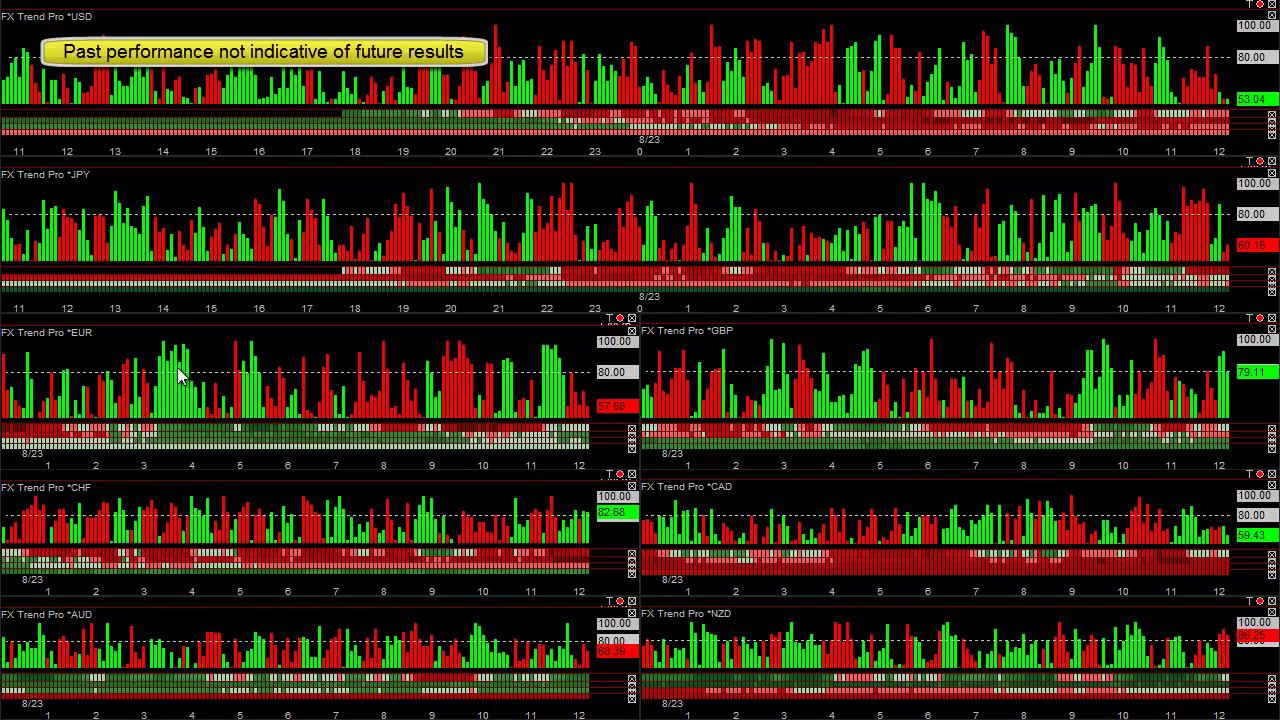
left_click_drag(90, 717, 266, 713)
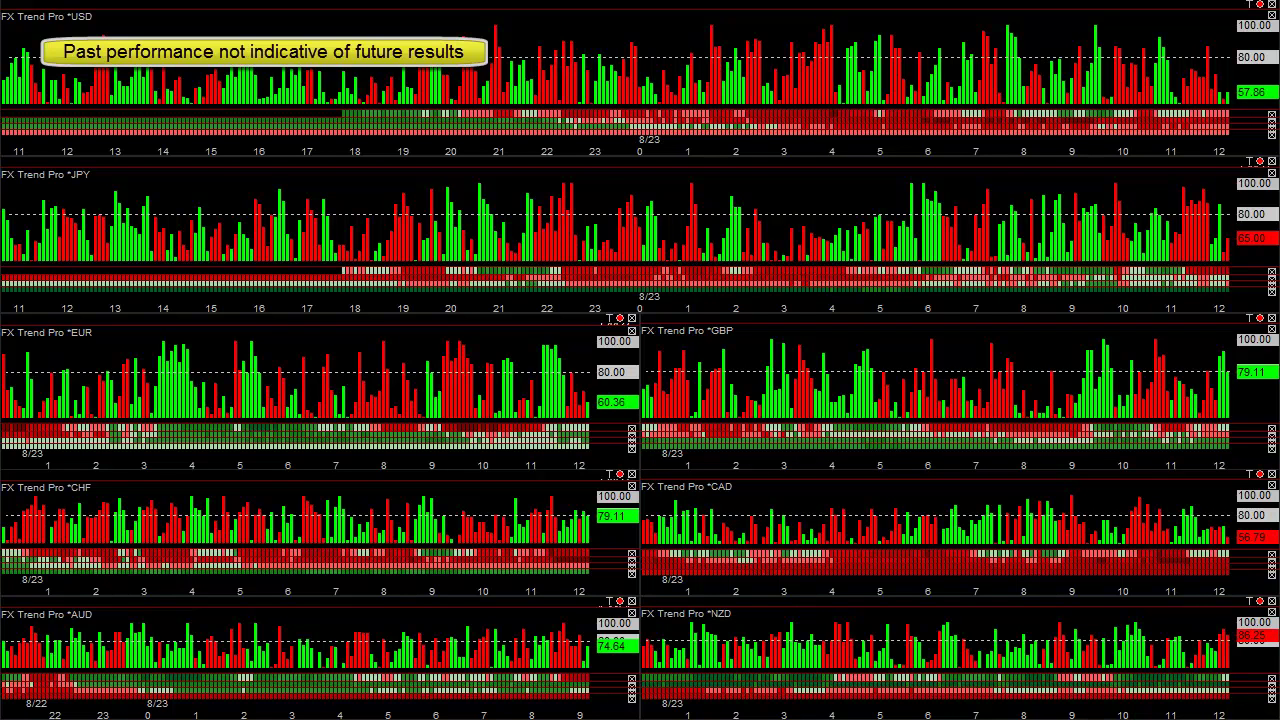
Step: Bring the EURUSD 5M chart onto this screen, switch it to AUDUSD and narrow the bar spacing to include the evening of 8/22
left_click_drag(0, 80, 619, 168)
type("AUDUSD")
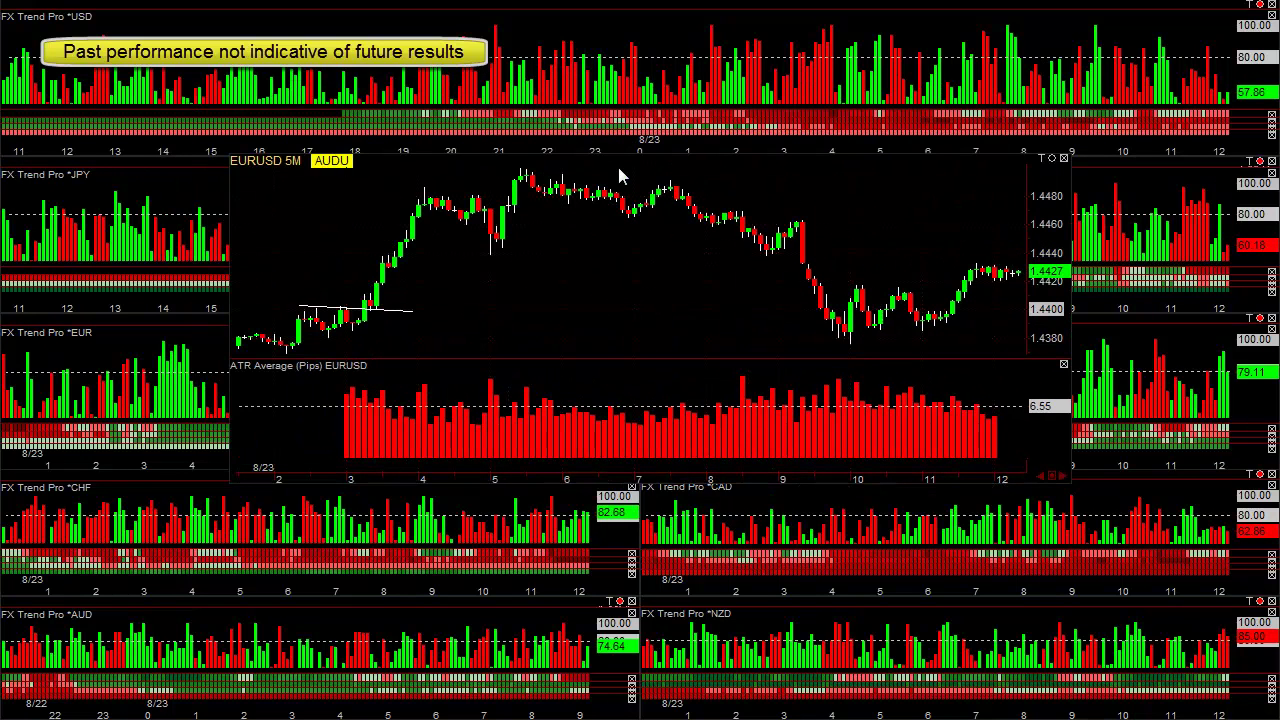
key("Return")
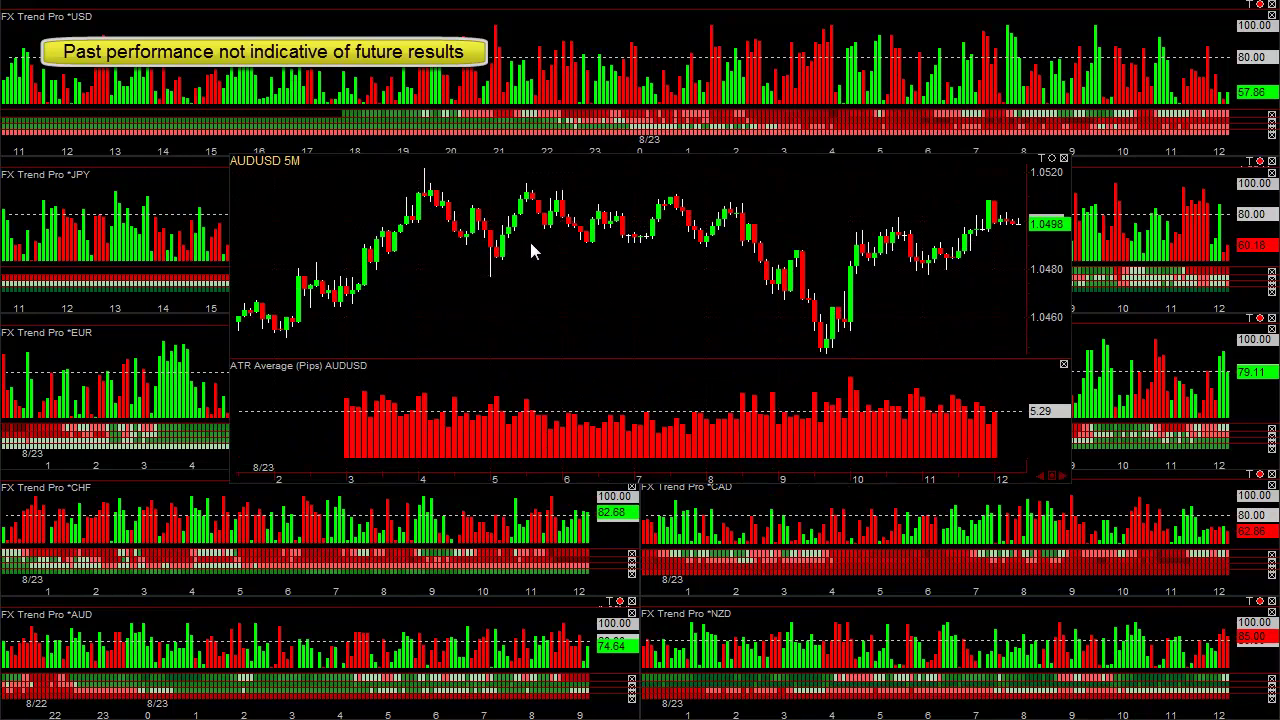
scroll(530, 244, "down", 2)
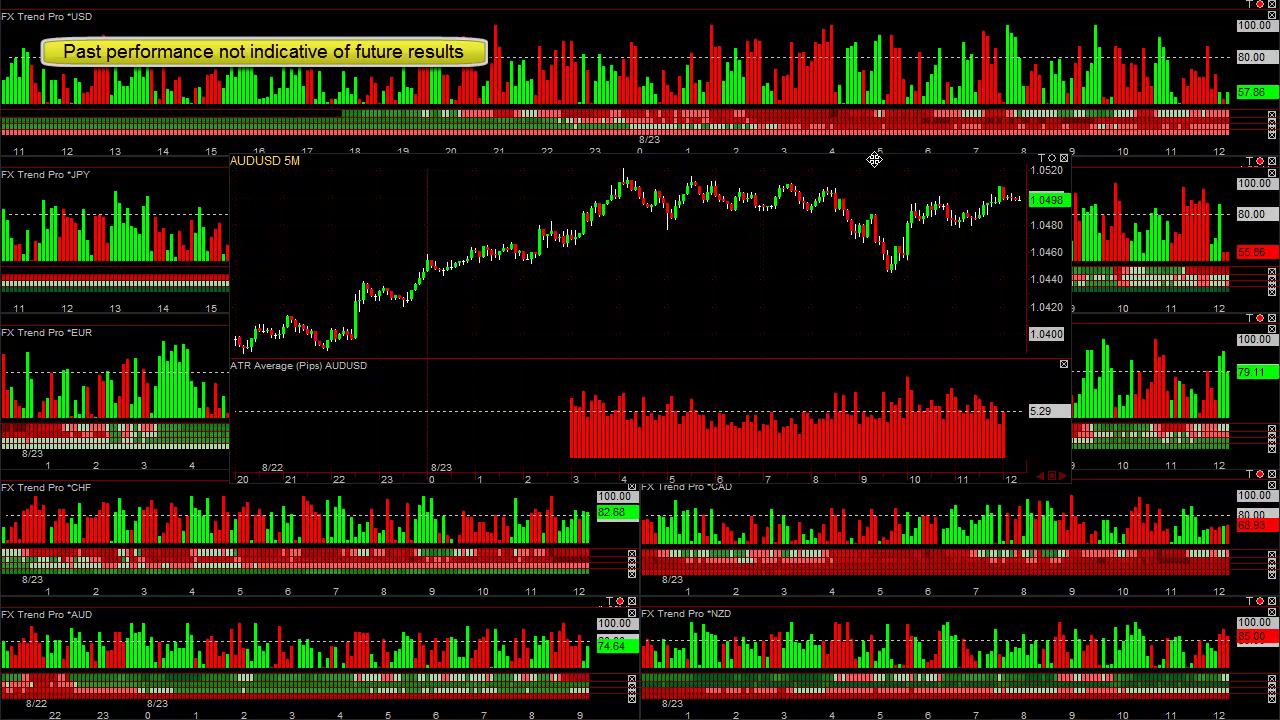
Step: Replace the AUDUSD 5M chart on this screen with the EURUSD 7R chart and switch that chart to AUDUSD 5R
left_click_drag(874, 160, 891, 209)
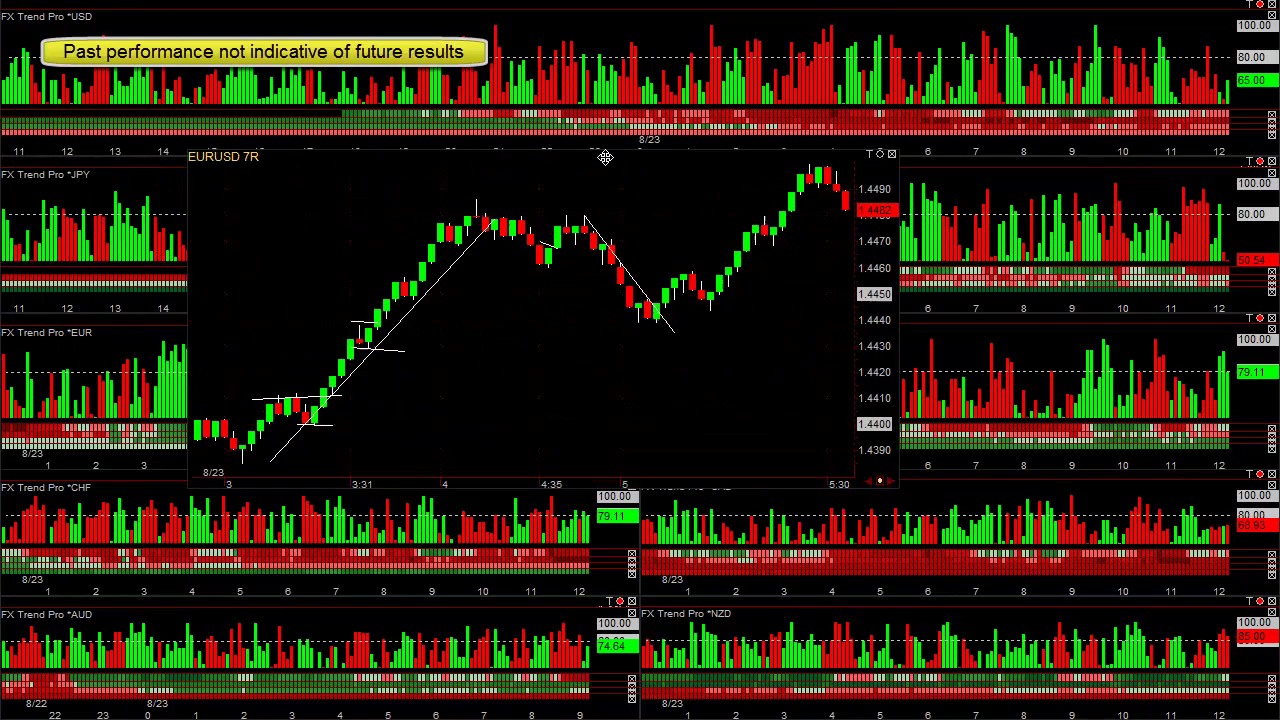
type("AUDUSD")
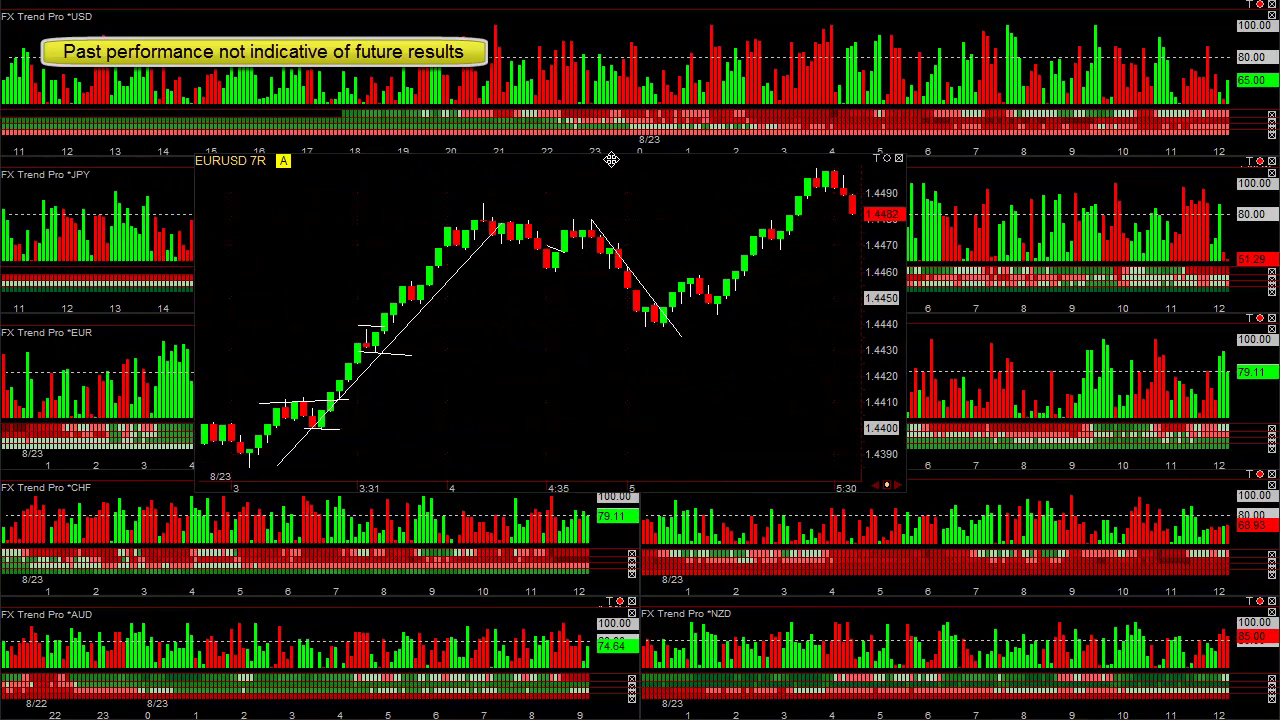
key("Return")
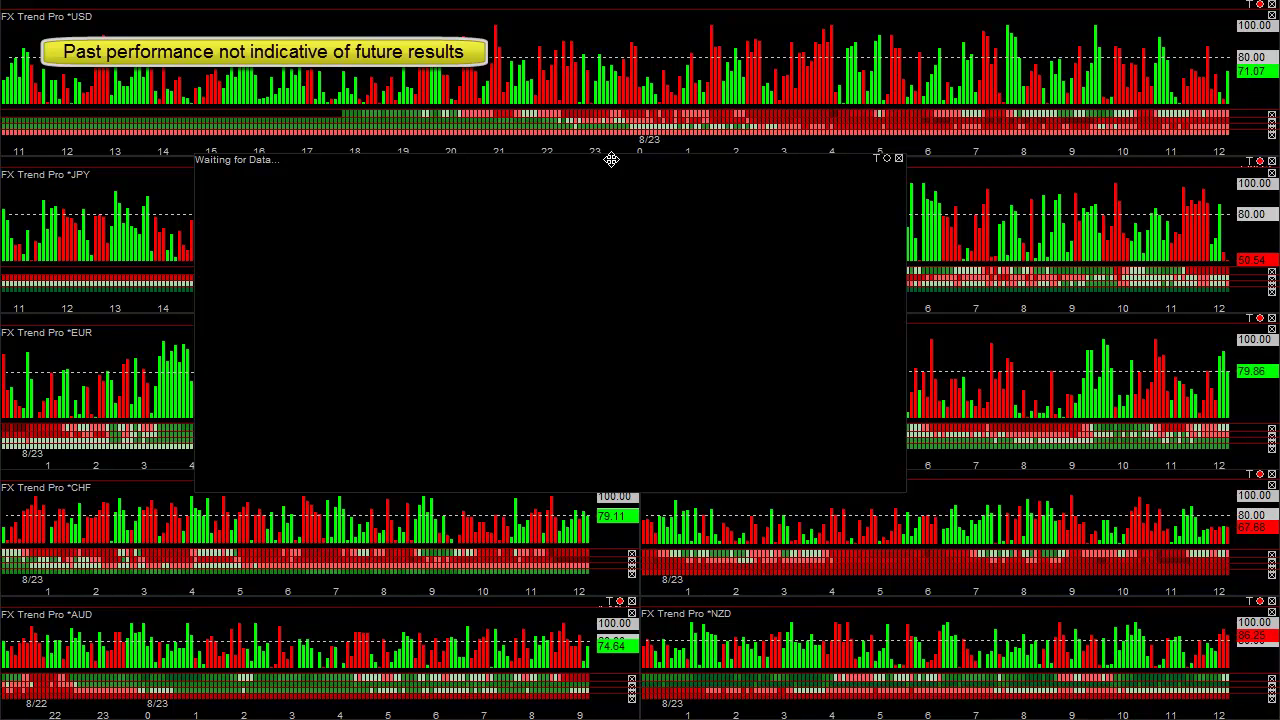
type("5")
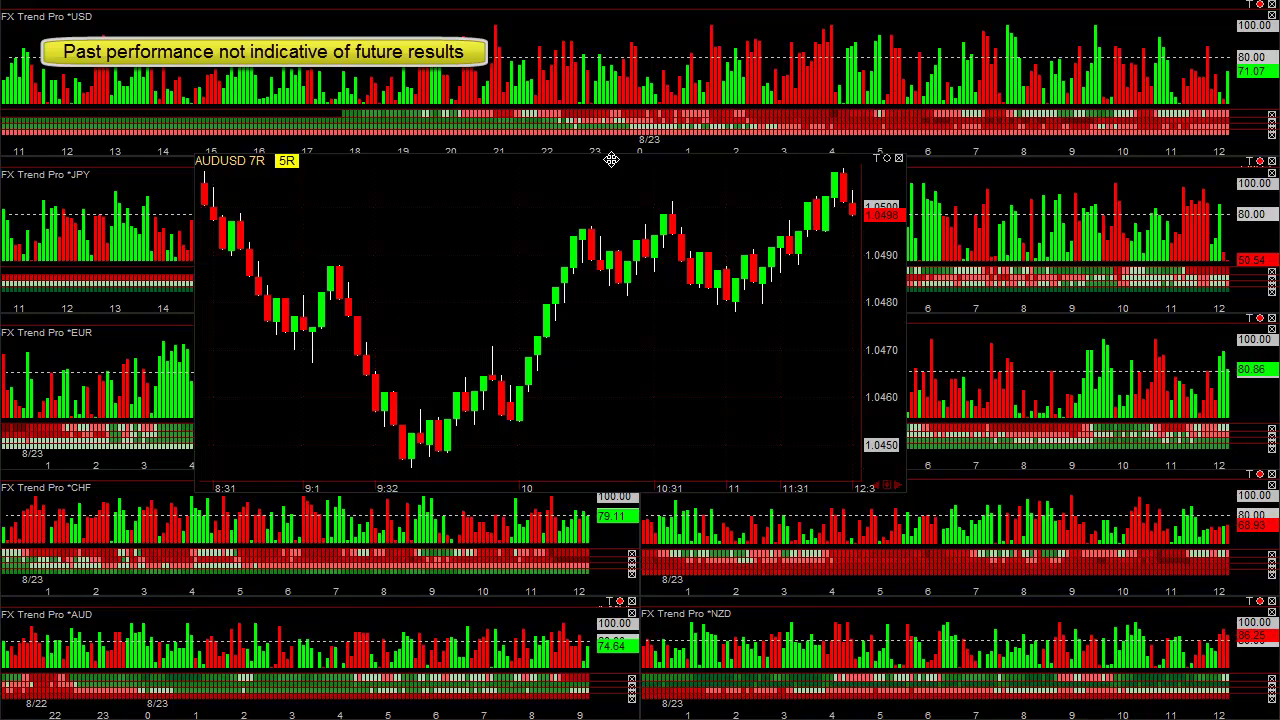
type("R")
key("Return")
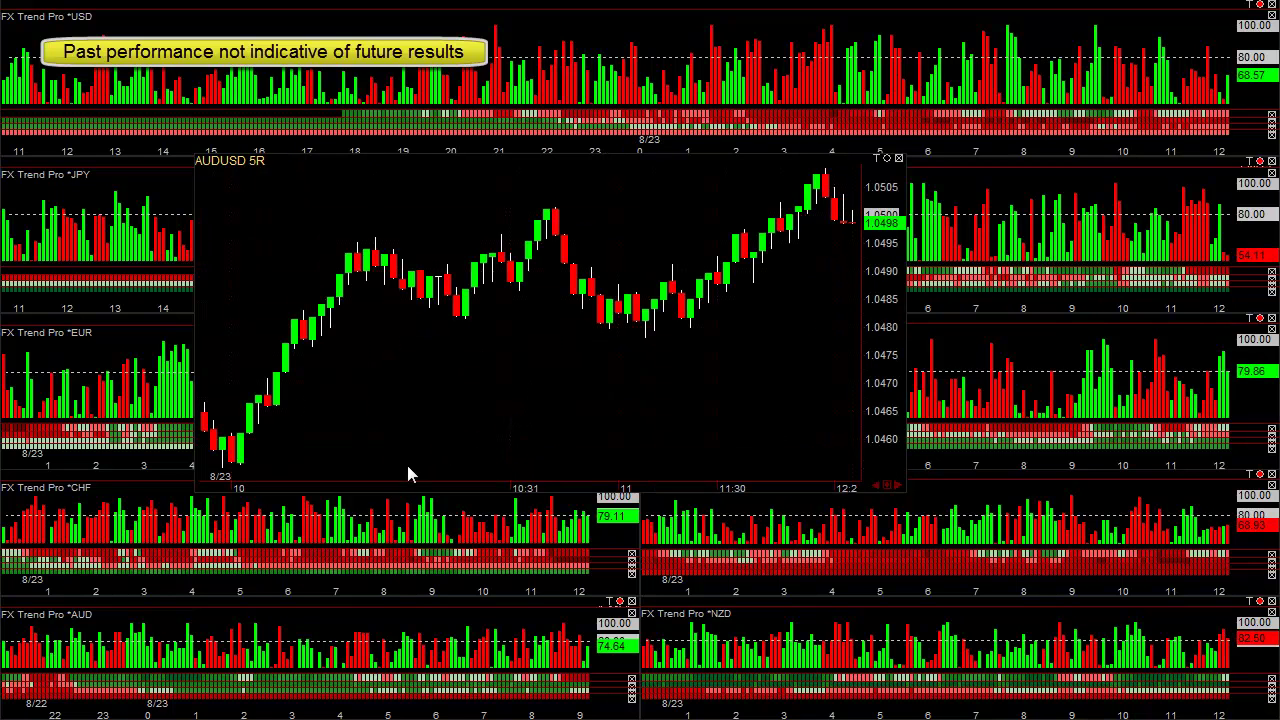
Step: Draw a trend line across the AUDUSD 5R pullback just after midnight on 8/23, from about 1.0460 to 1.0445
left_click_drag(394, 486, 950, 438)
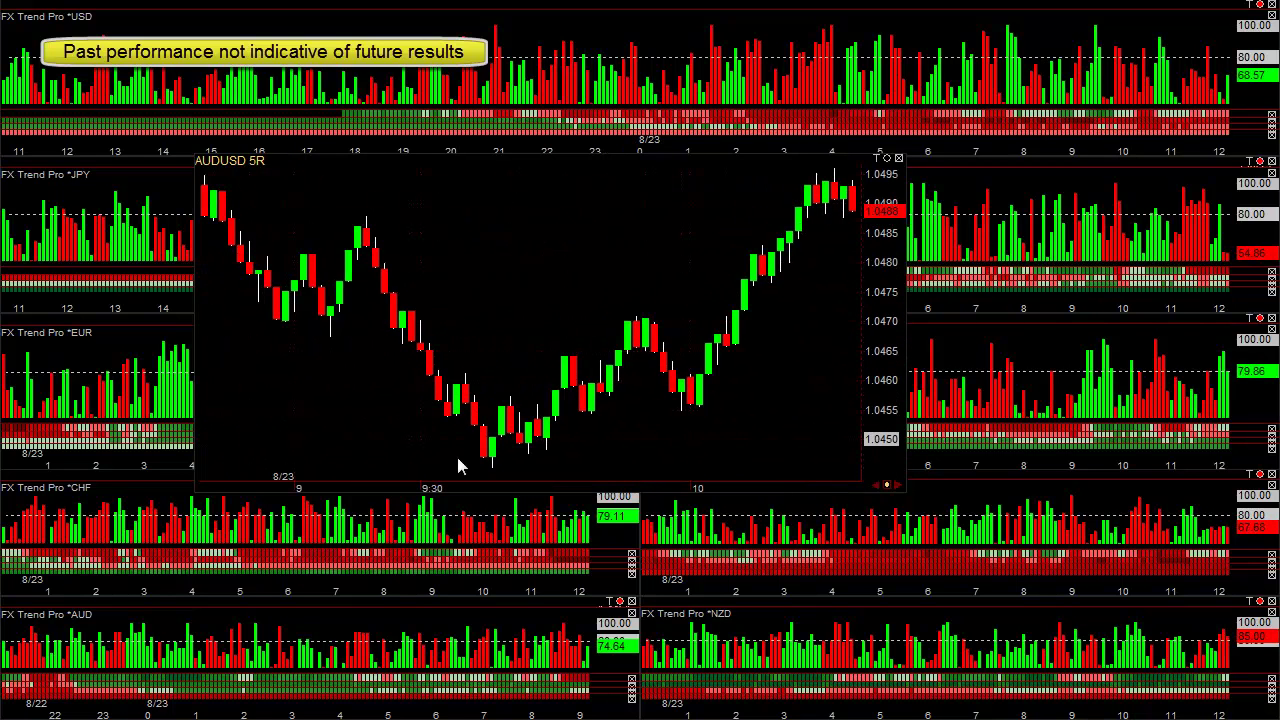
scroll(308, 487, "up", 10)
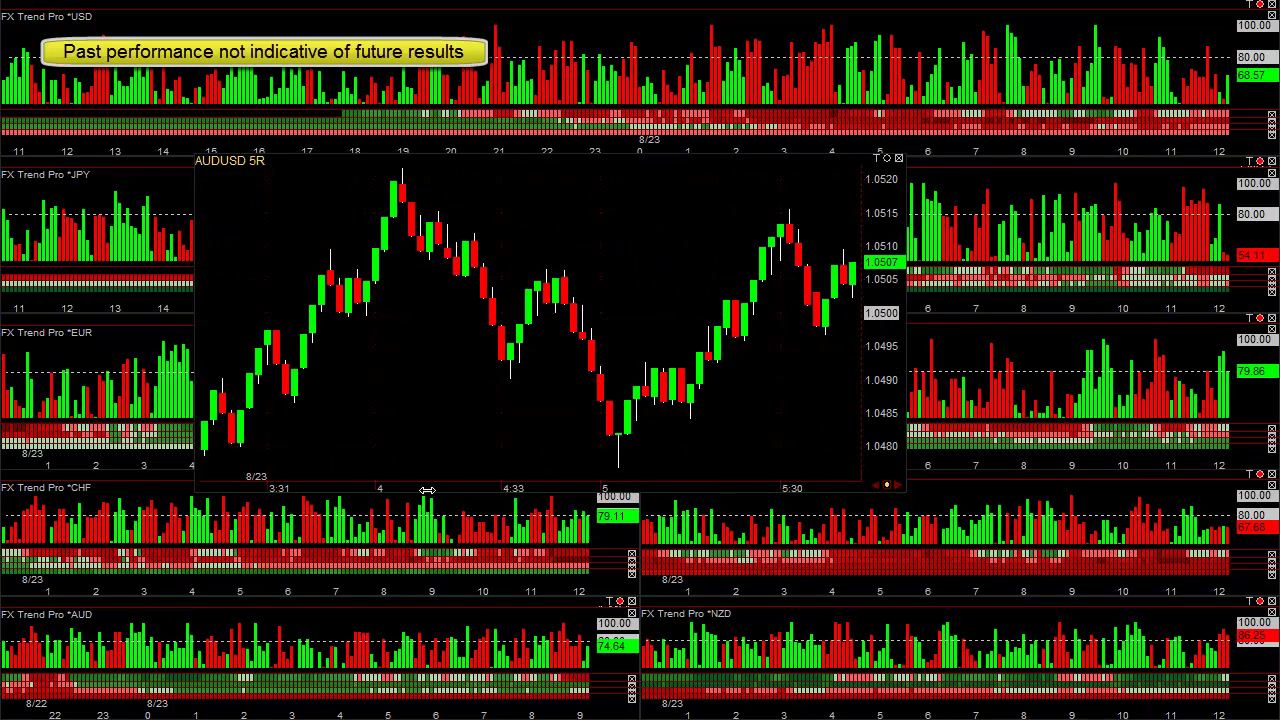
scroll(410, 487, "up", 10)
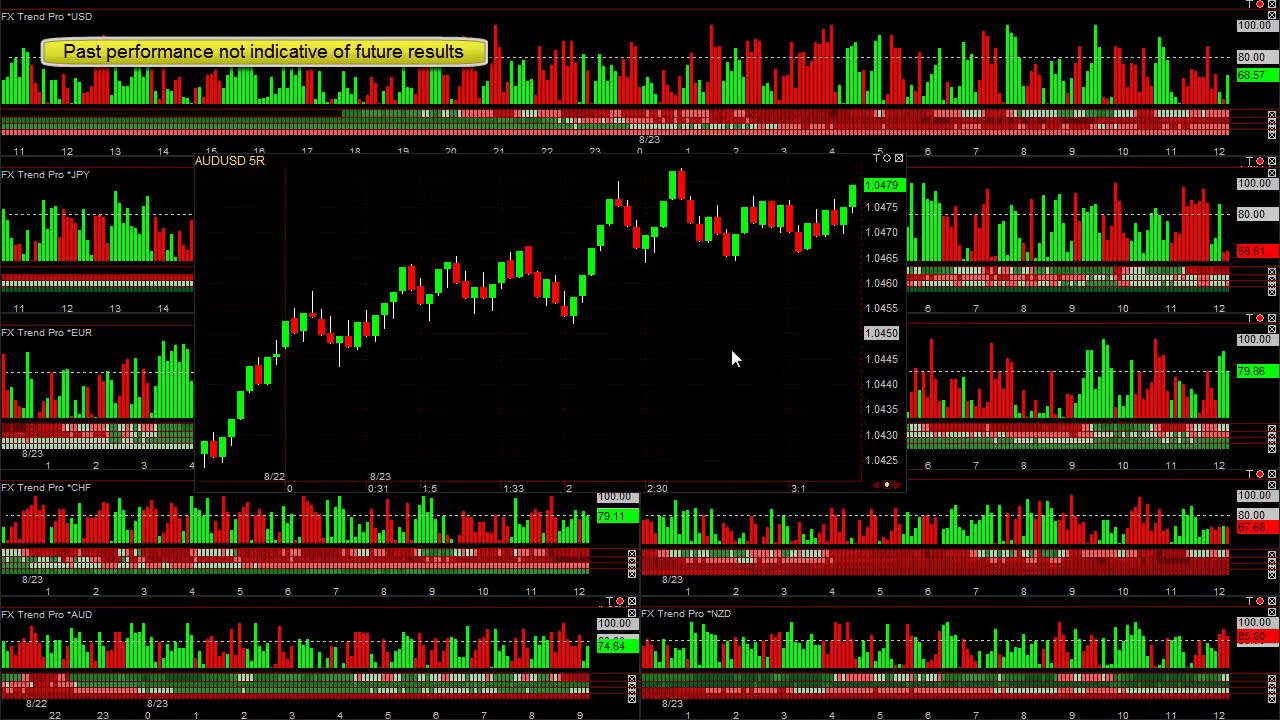
scroll(695, 360, "up", 3)
key("t")
left_click_drag(425, 271, 482, 341)
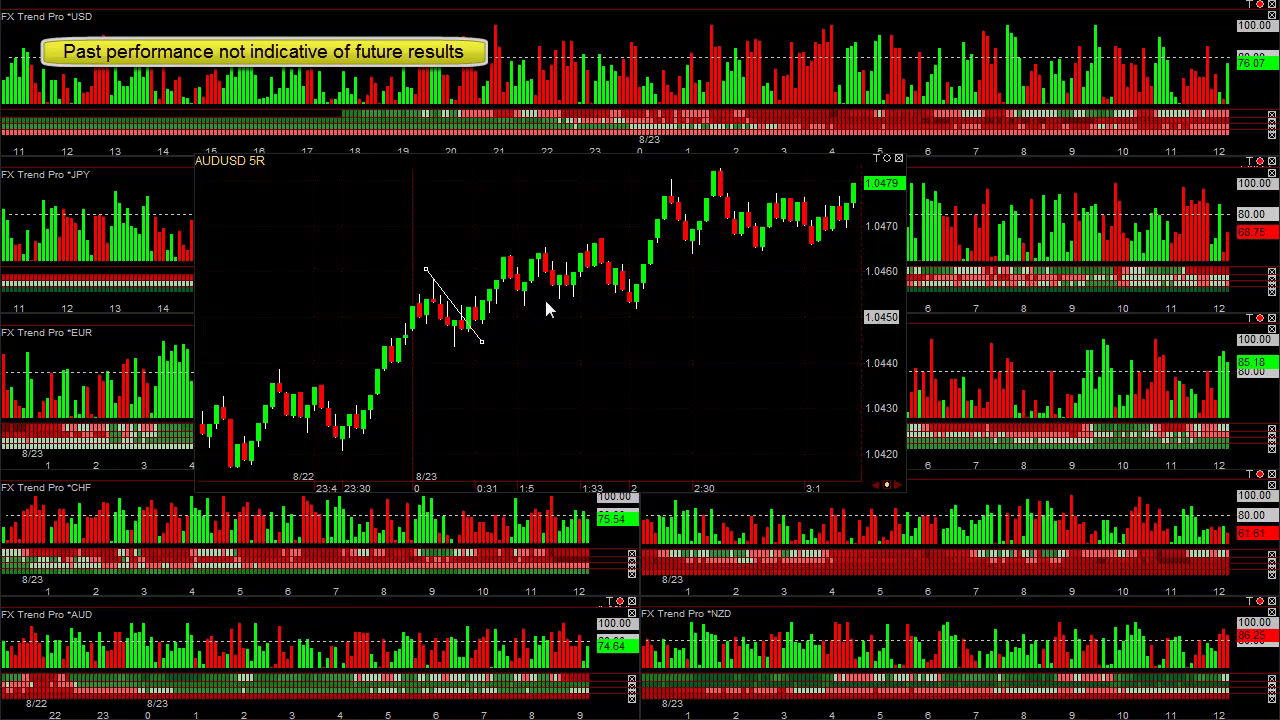
Step: Draw a second trend line across the AUDUSD pullback around 2:00, from about 1.0466 to 1.0453
mouse_move(562, 298)
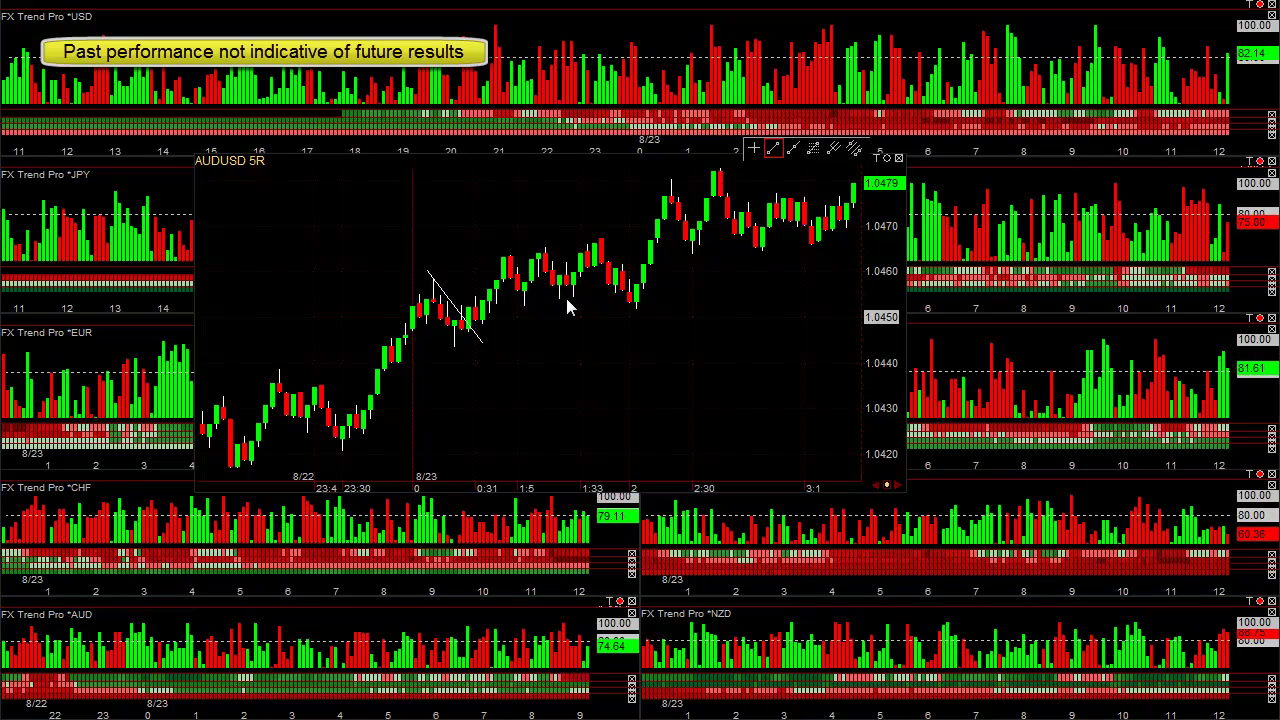
left_click_drag(594, 243, 658, 306)
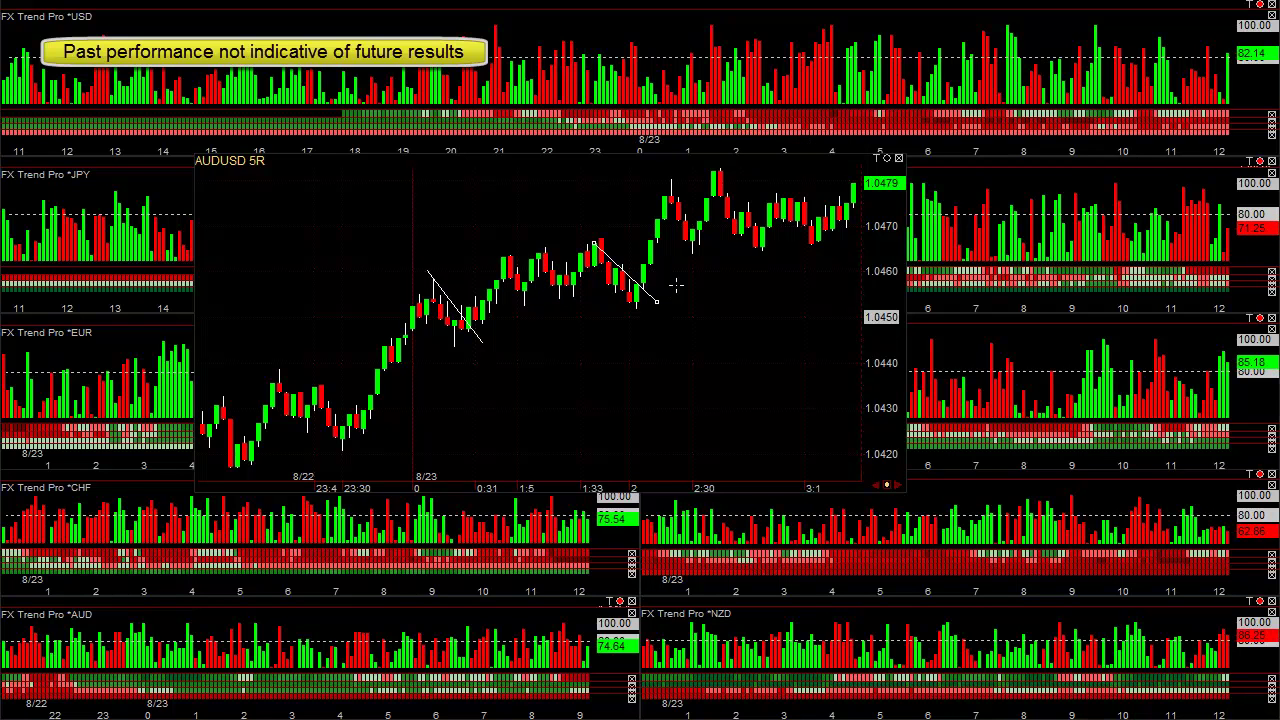
middle_click(677, 286)
left_click_drag(677, 286, 673, 166)
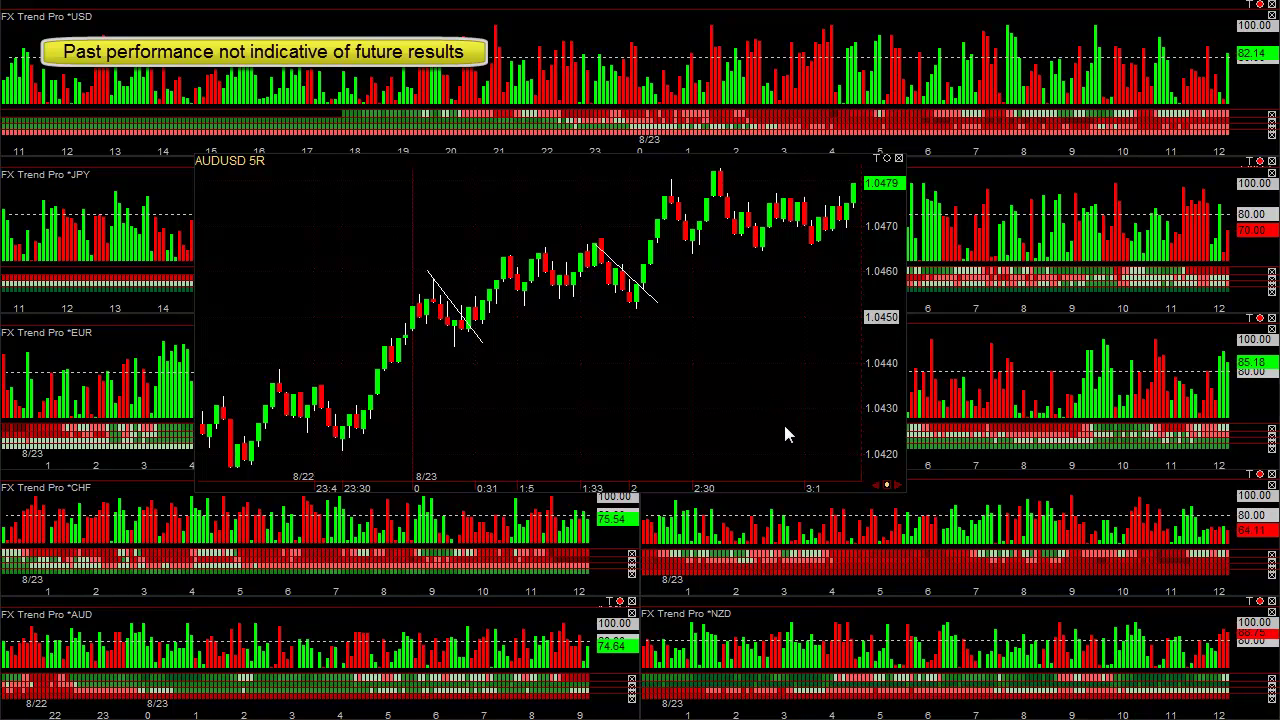
Step: Enclose the AUDUSD consolidation around 3:00 with an upper line from about 1.0482 to 1.0475 and a lower line from about 1.0466 to 1.0468
left_click_drag(774, 485, 624, 487)
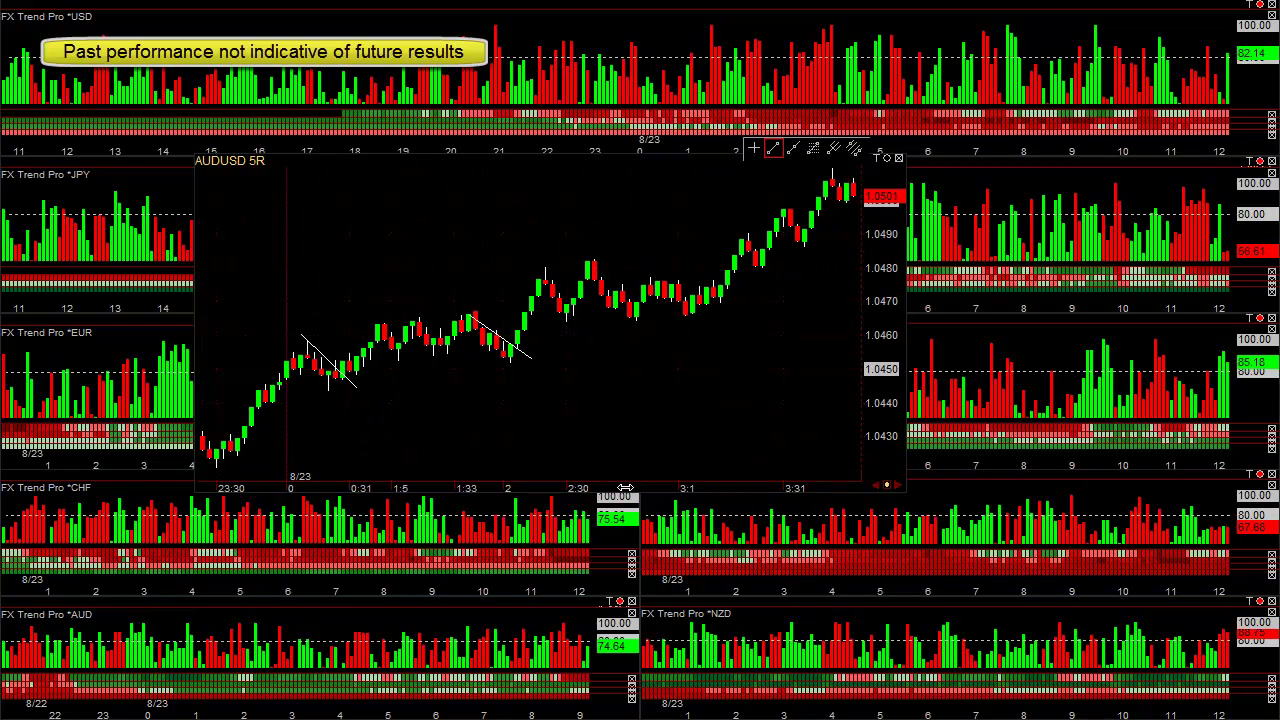
left_click_drag(614, 260, 740, 286)
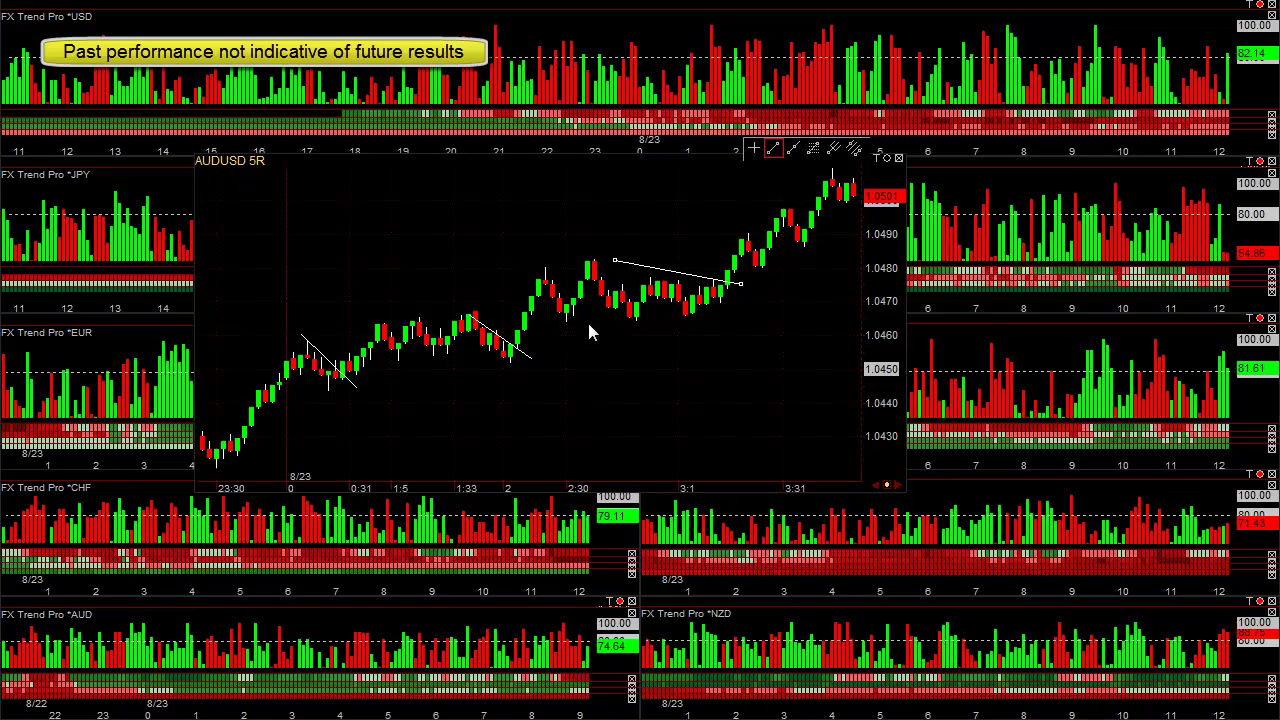
left_click_drag(565, 316, 692, 316)
left_click(728, 308)
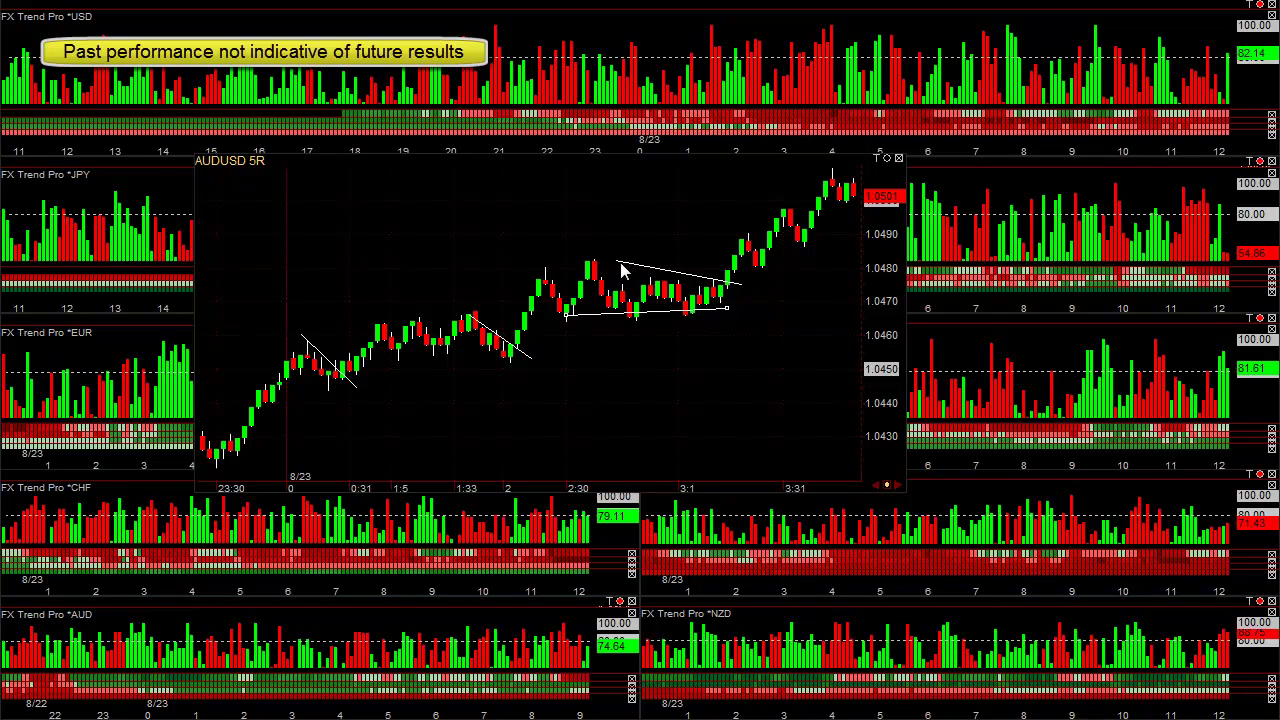
left_click_drag(614, 262, 558, 263)
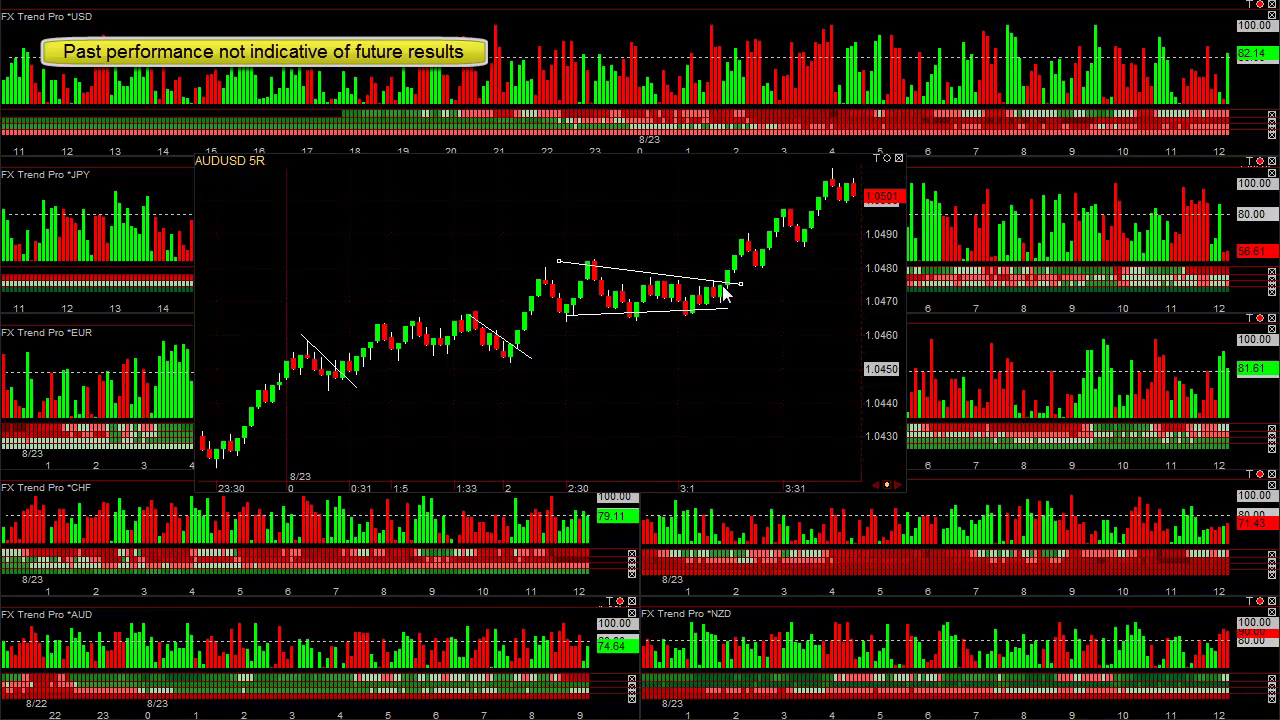
Step: Apply Fibonacci levels to the AUDUSD rally from the low after midnight at about 1.0445 to the high at about 1.0484
left_click(789, 365)
key("Down")
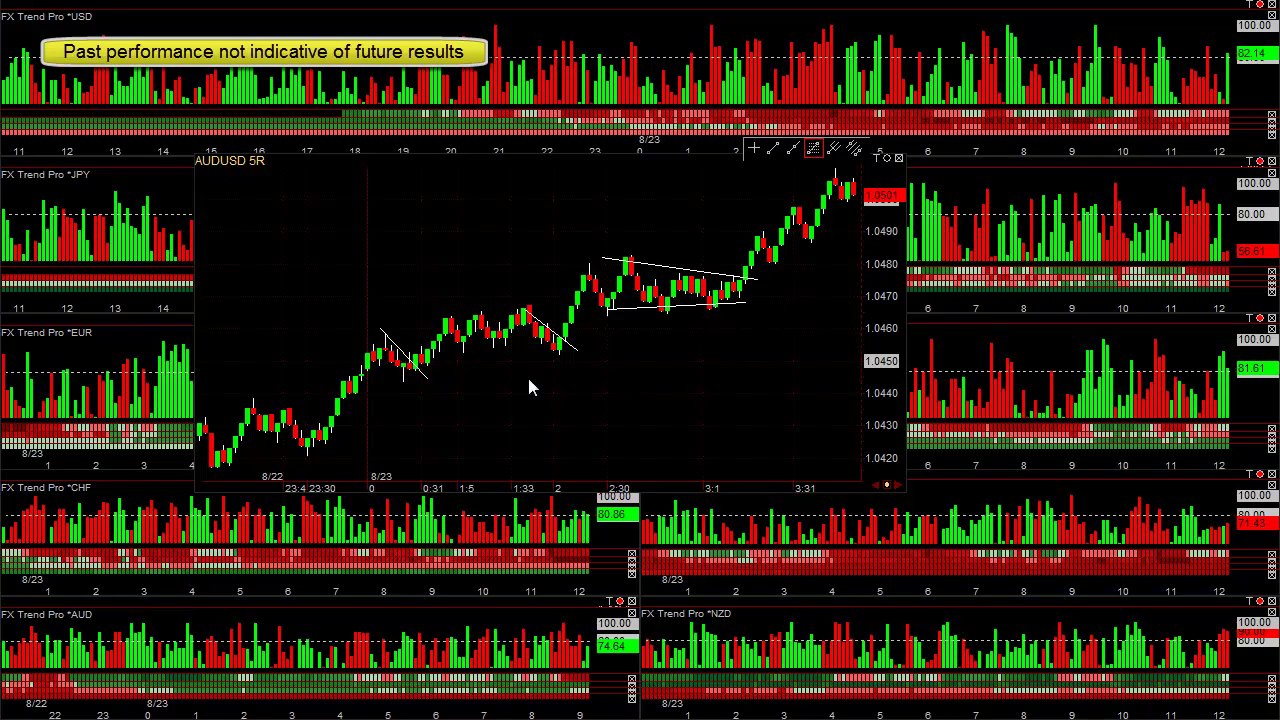
left_click_drag(408, 376, 636, 246)
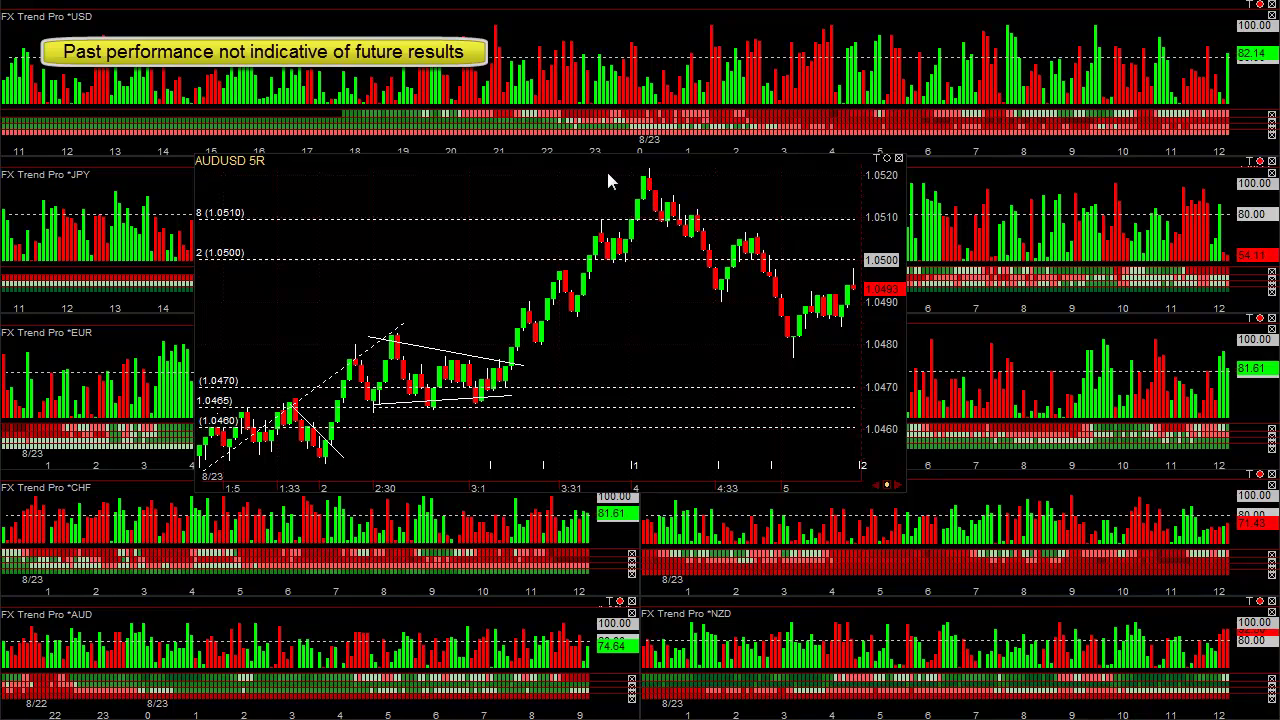
Step: Reposition the AUDUSD 5R chart over the currency strength charts and switch it to NZDUSD
left_click_drag(598, 161, 0, 640)
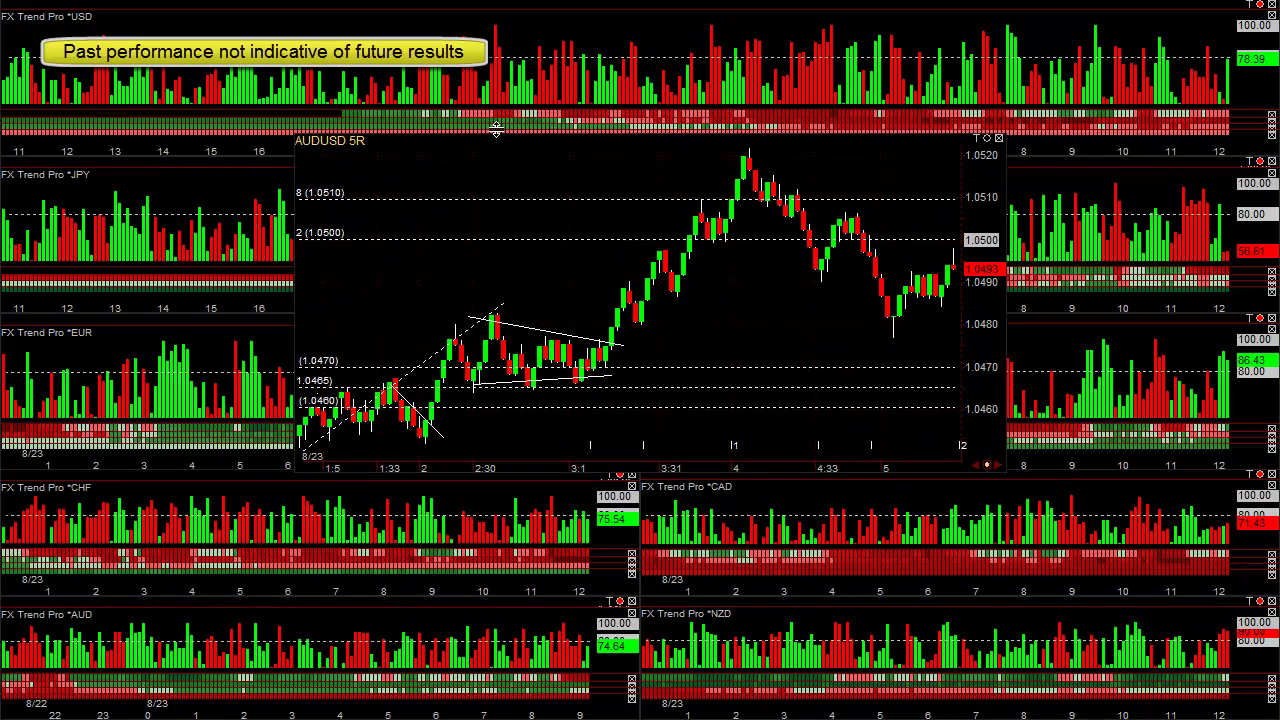
type("NZDUSD")
key("Return")
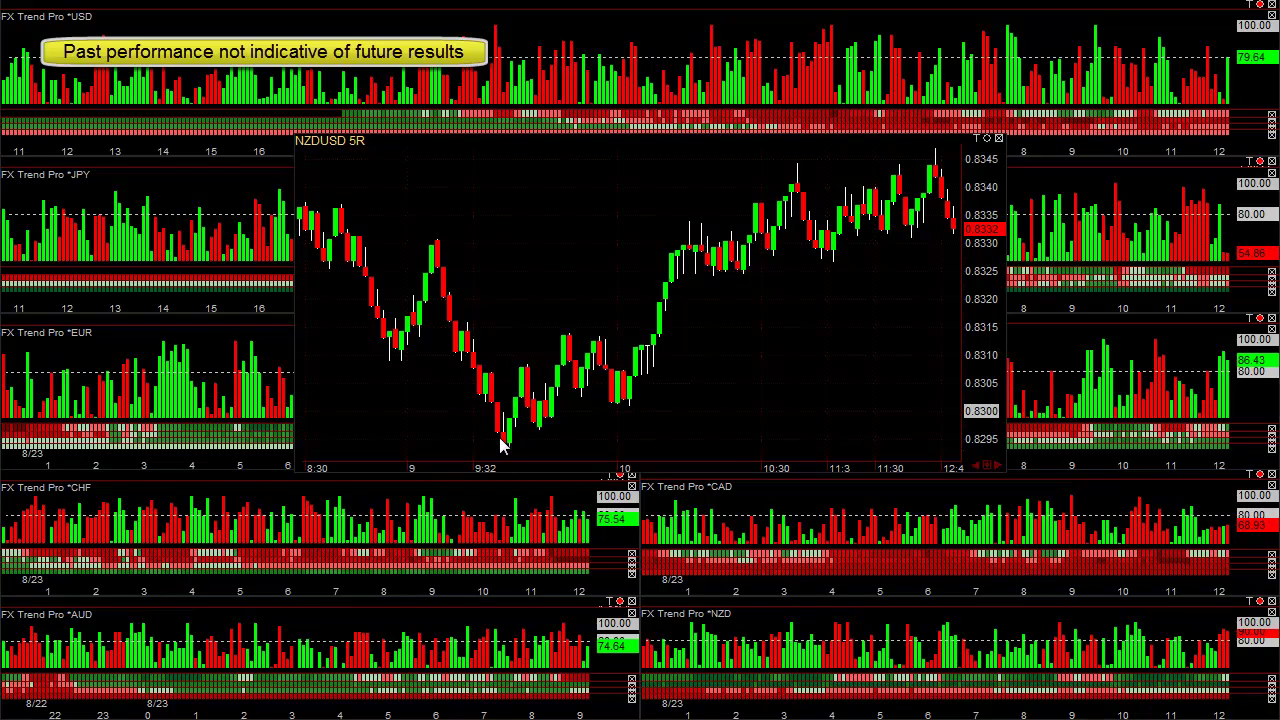
Step: Draw a trend line along the highs of the NZDUSD consolidation after midnight on 8/23, from about 0.8279 to 0.8273
left_click_drag(489, 463, 1279, 368)
left_click(628, 350)
key("ctrl+t")
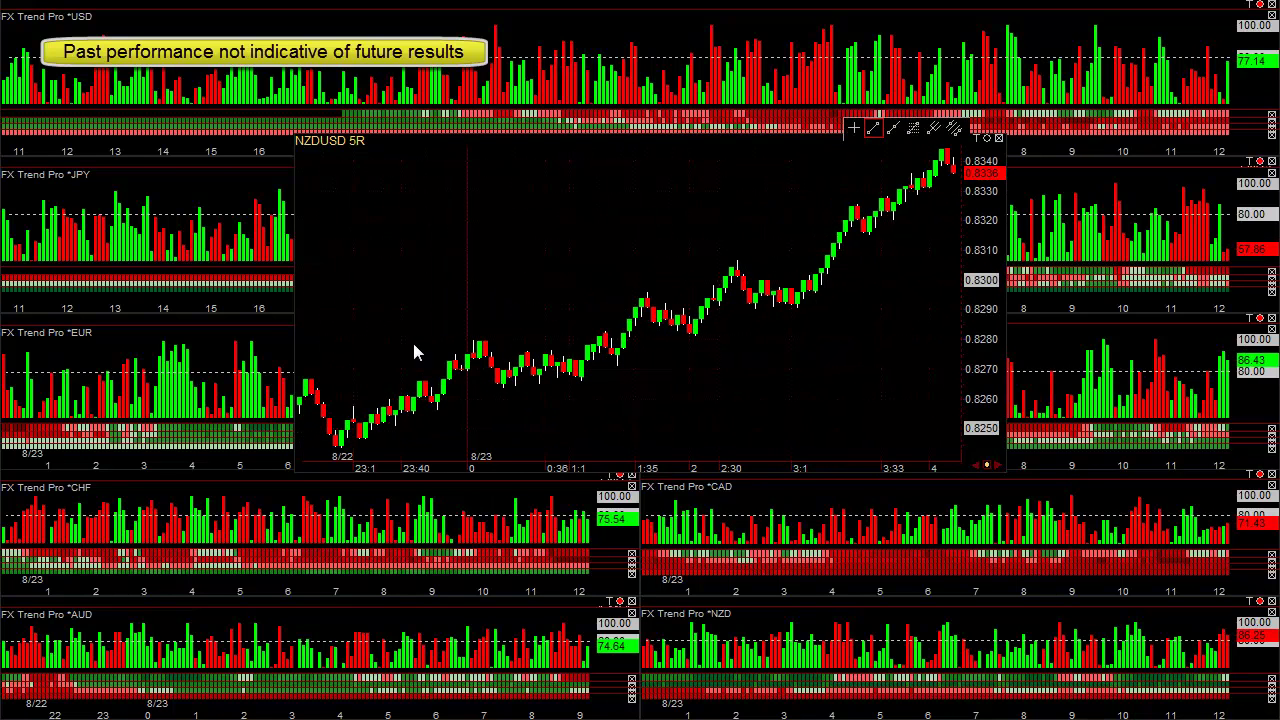
left_click_drag(449, 341, 509, 333)
left_click(618, 360)
left_click(655, 317)
Step: Draw trend lines over the next two NZDUSD pullbacks, from about 0.8297 to 0.8284 and from about 0.8313 to 0.8292
left_click(635, 288)
left_click(707, 327)
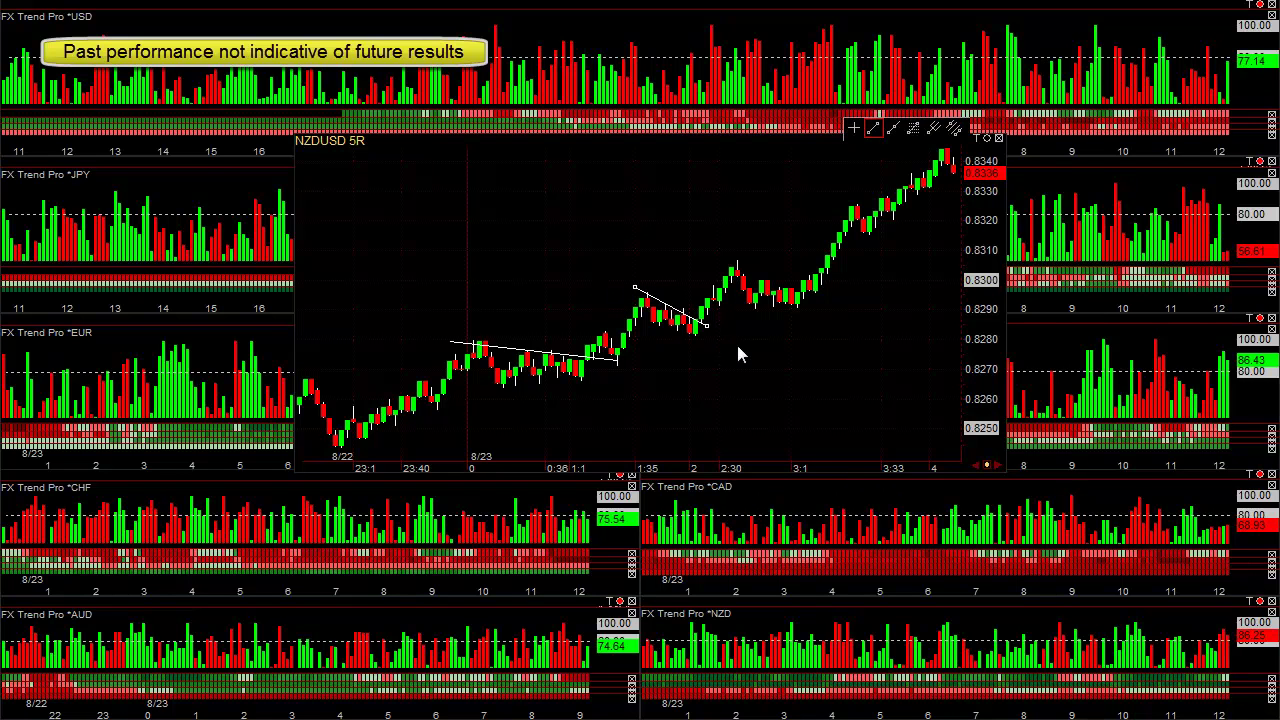
left_click(701, 242)
left_click(822, 302)
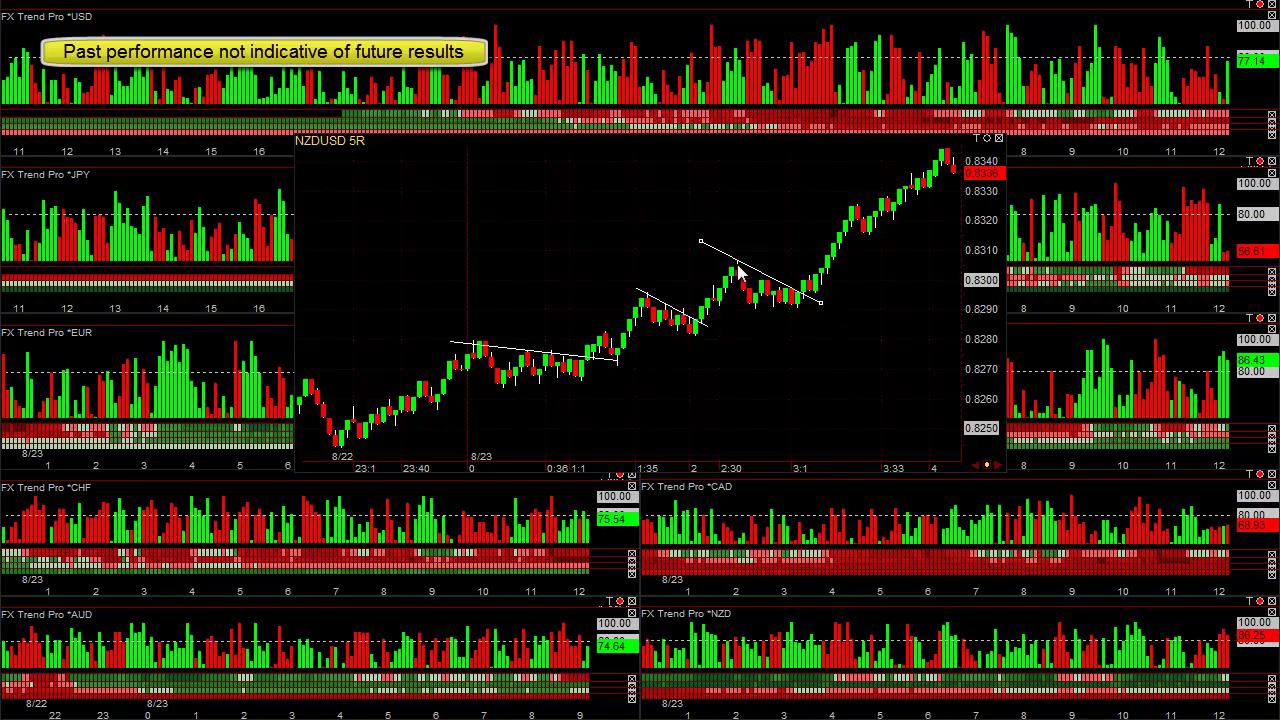
Step: Draw a nearly level line under the NZDUSD midnight consolidation and move it to about 0.8314, below the bars around 3:33
left_click(667, 398)
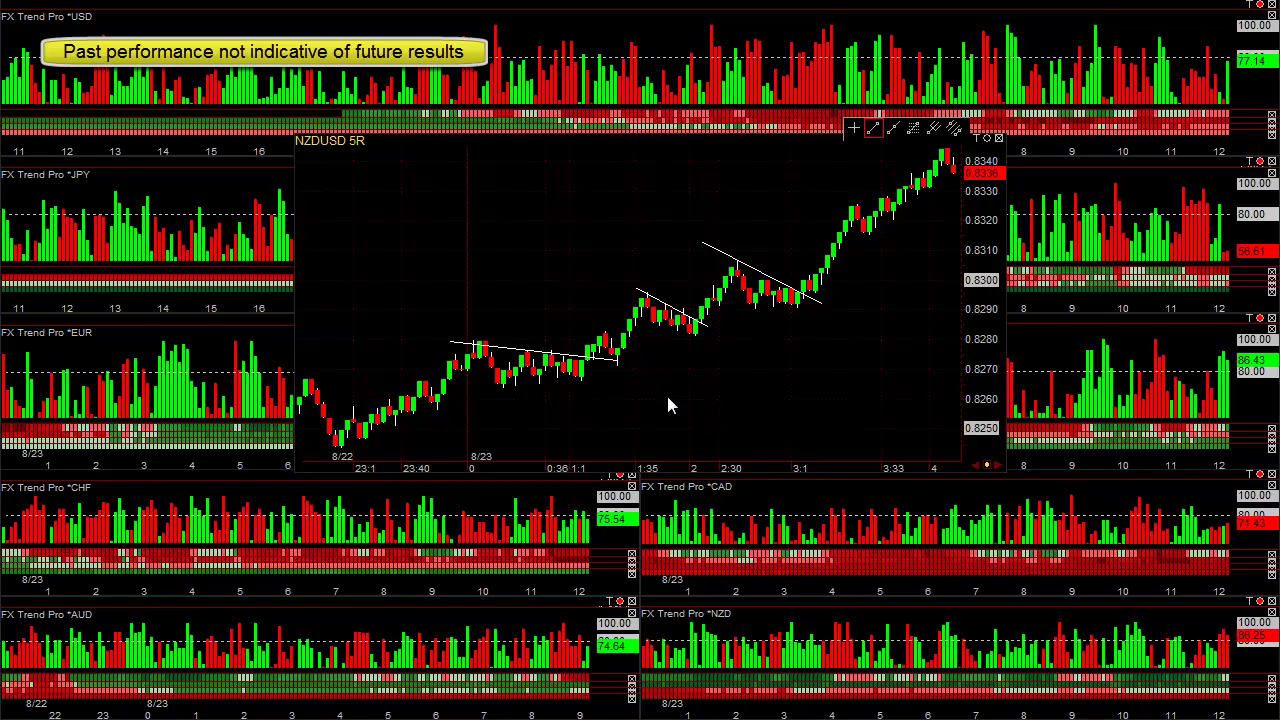
left_click_drag(571, 393, 587, 393)
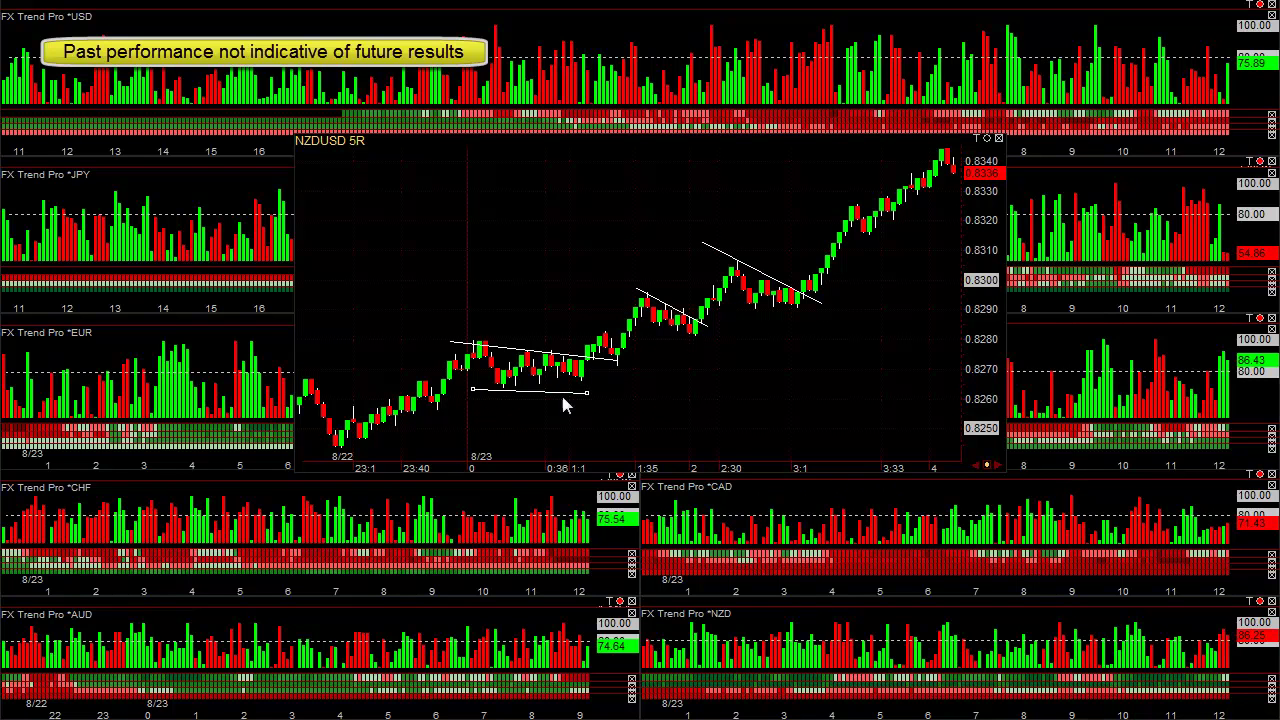
left_click_drag(530, 392, 908, 247)
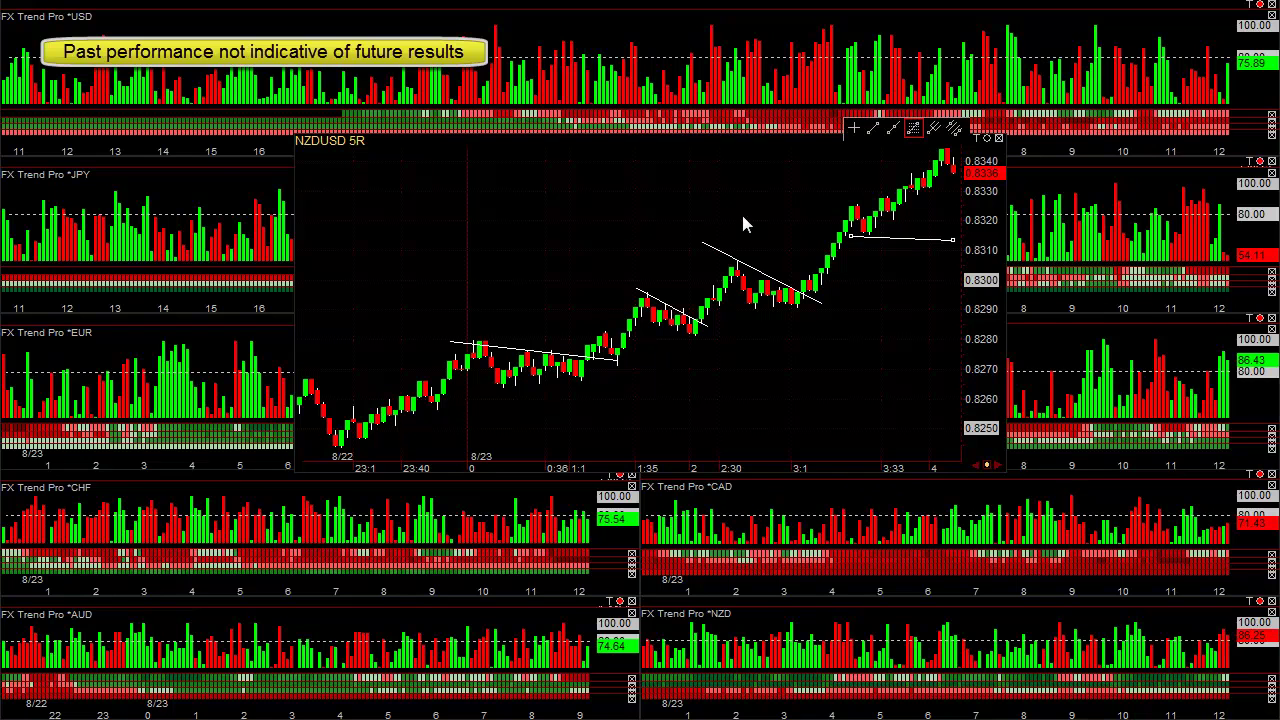
Step: Apply Fibonacci levels to the NZDUSD rally from about 0.8264 to 0.8306, and move the chart off this screen
left_click_drag(509, 387, 737, 263)
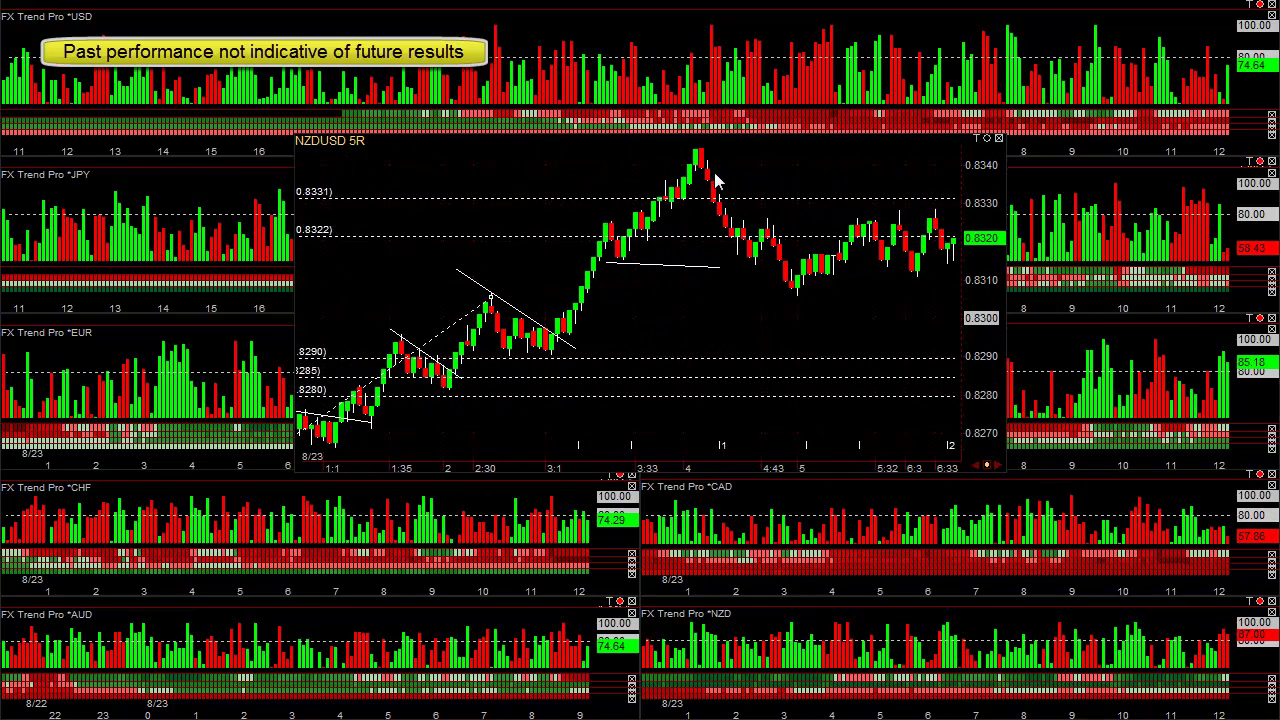
left_click_drag(640, 143, 180, 434)
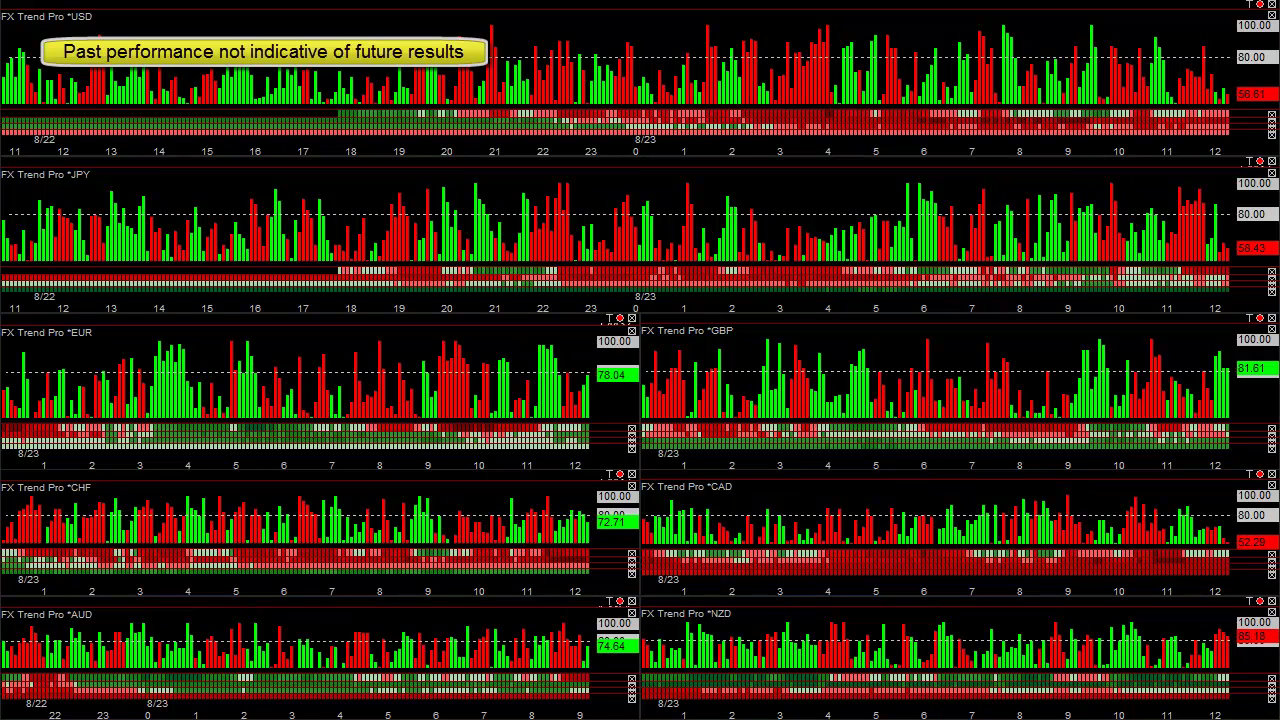
Step: Bring the EURCAD 5M chart onto this screen and examine it at the 15-minute interval before returning it to 5 minutes
left_click_drag(0, 364, 460, 174)
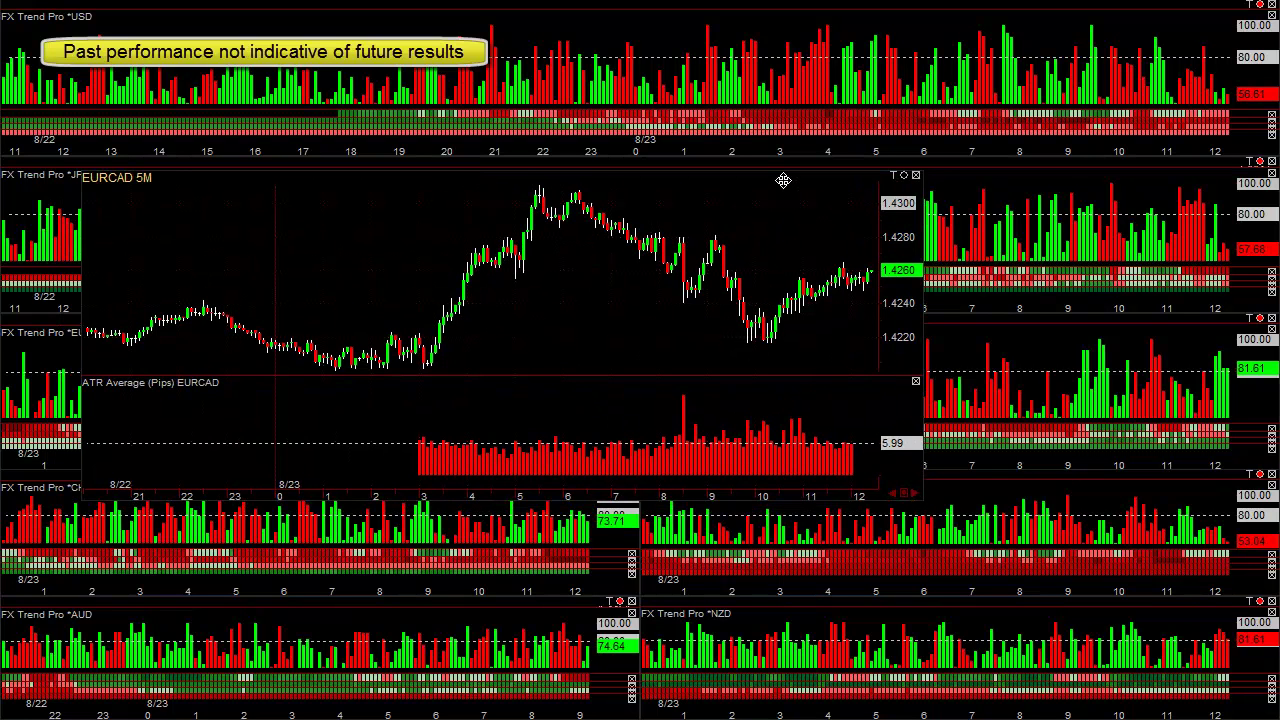
left_click_drag(783, 180, 791, 187)
type("15")
key("Return")
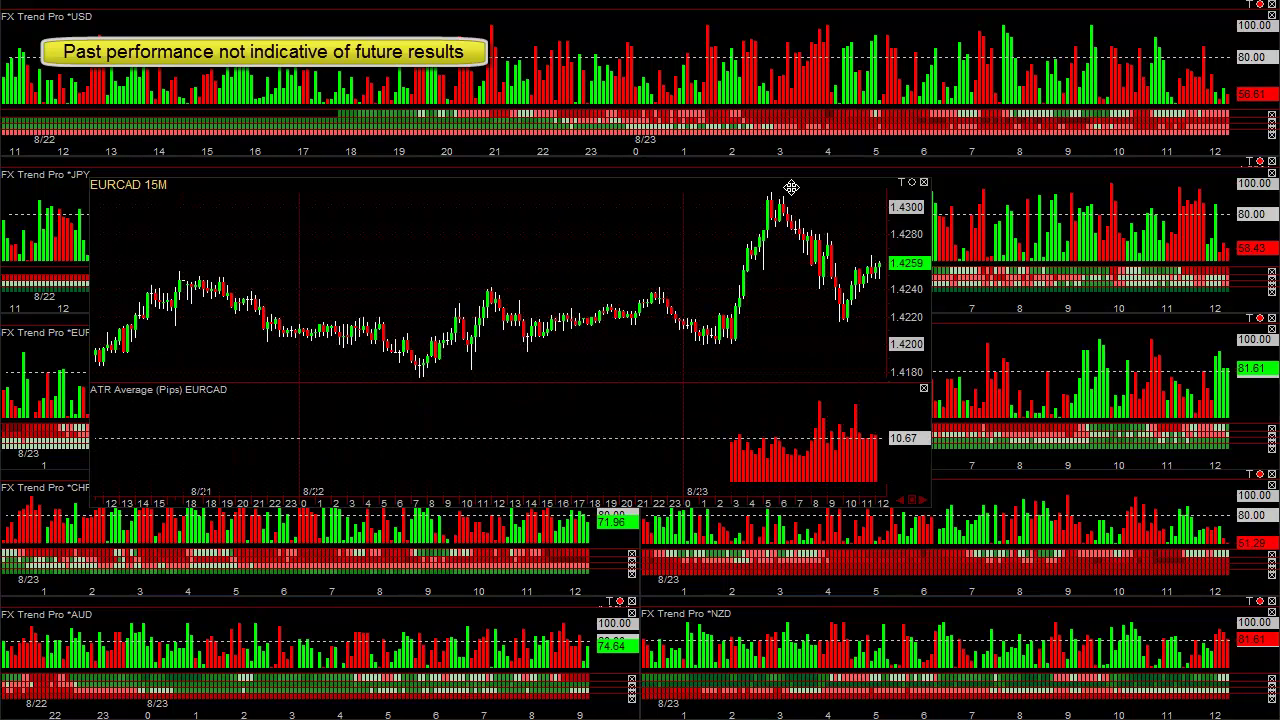
type("5")
key("Return")
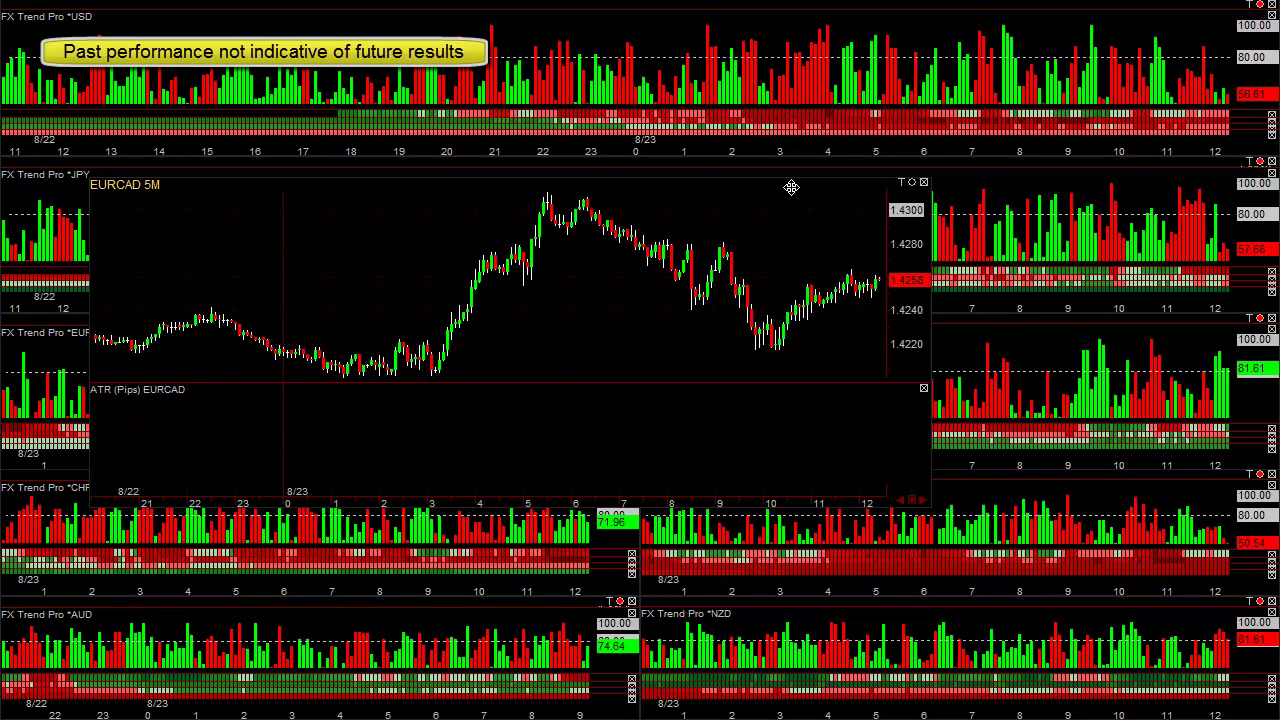
Step: Move the EURCAD 5M chart off this screen and bring the NZDUSD 5R chart back
left_click_drag(791, 187, 0, 238)
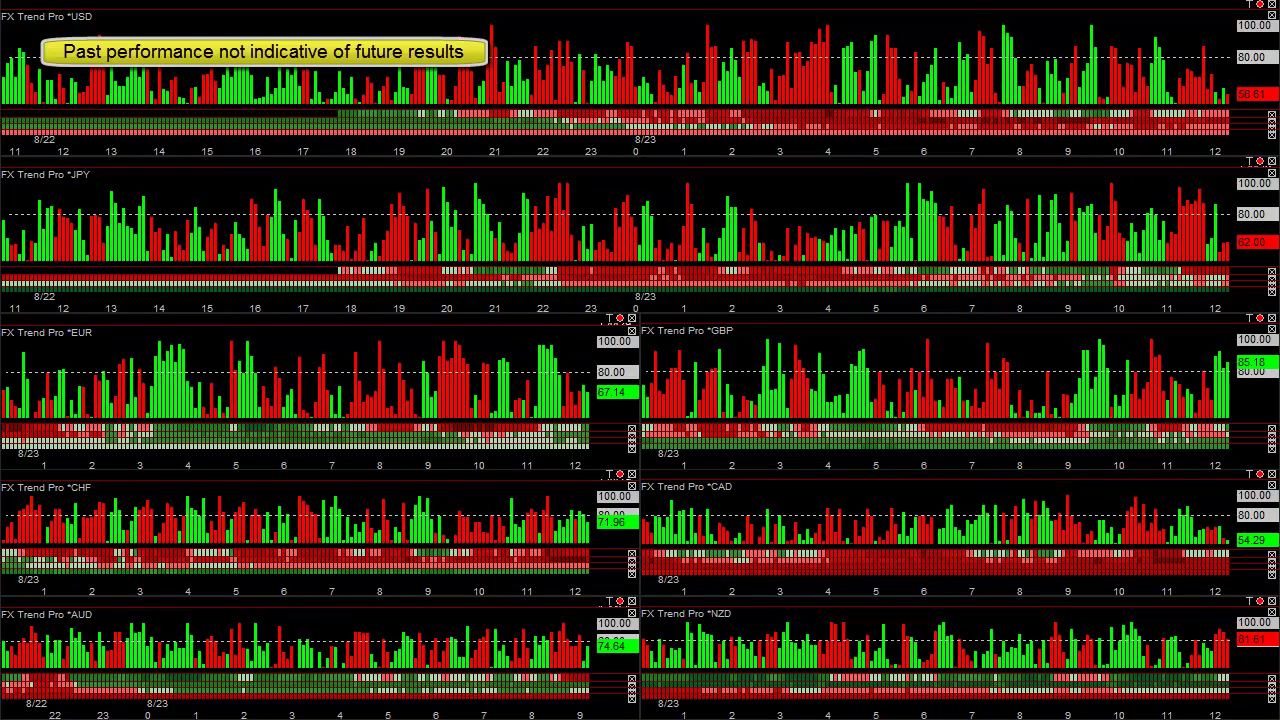
left_click_drag(200, 700, 675, 188)
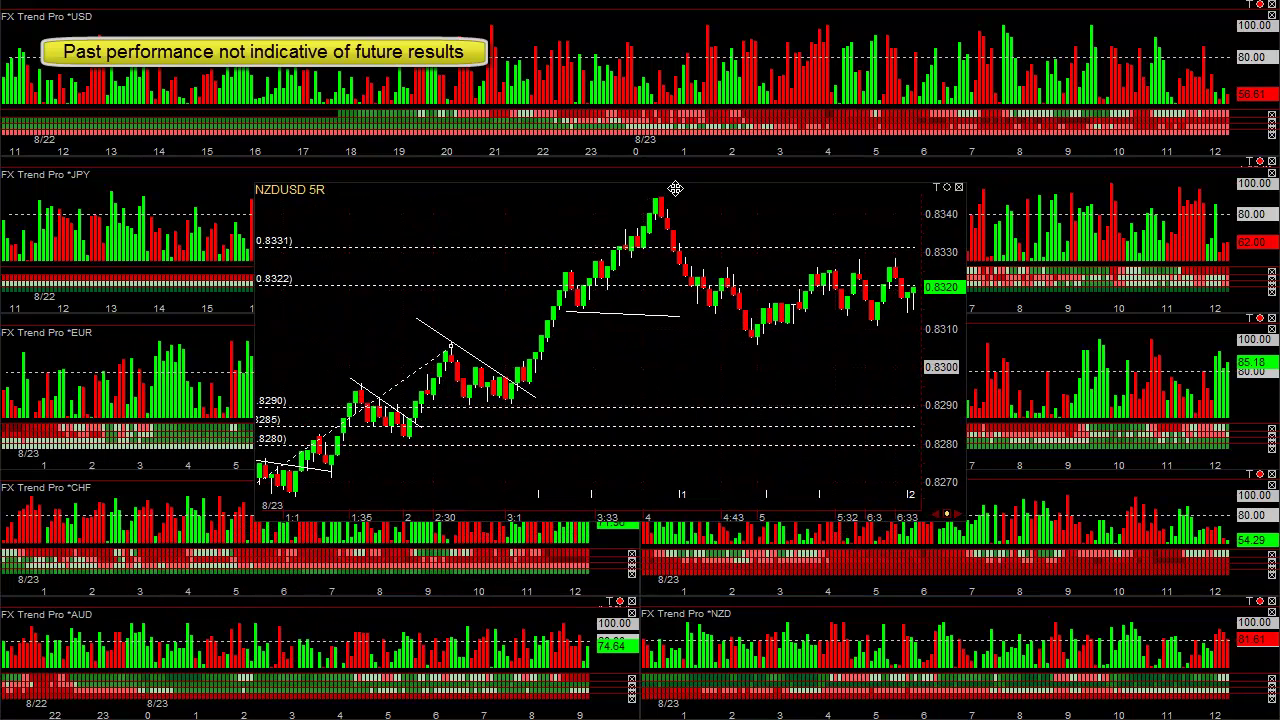